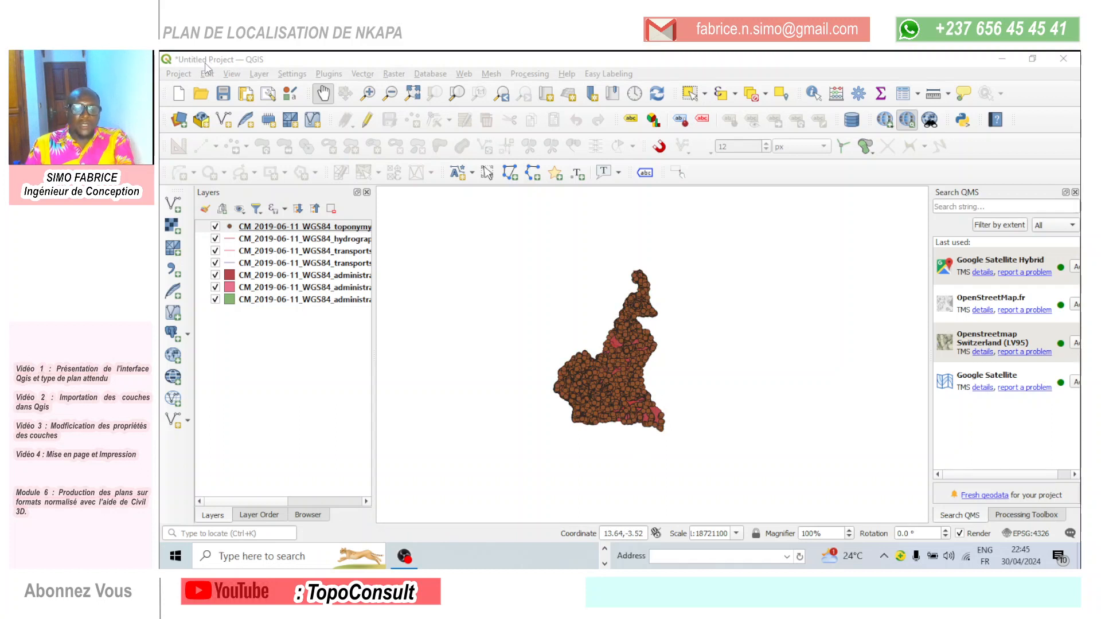
- Save the project as "Localisation Nkapa" in the CHAINE YOUTUBE\AVRIL 2024\PLAN LOCALISATION QGIS folder on drive E:
left_click(224, 94)
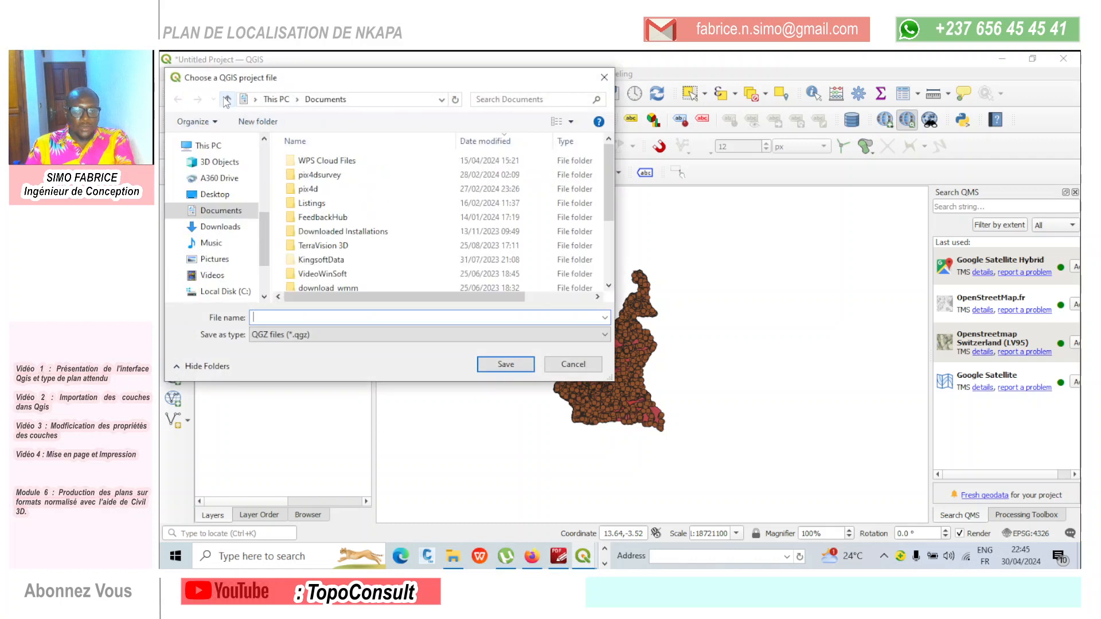
left_click_drag(324, 84, 440, 86)
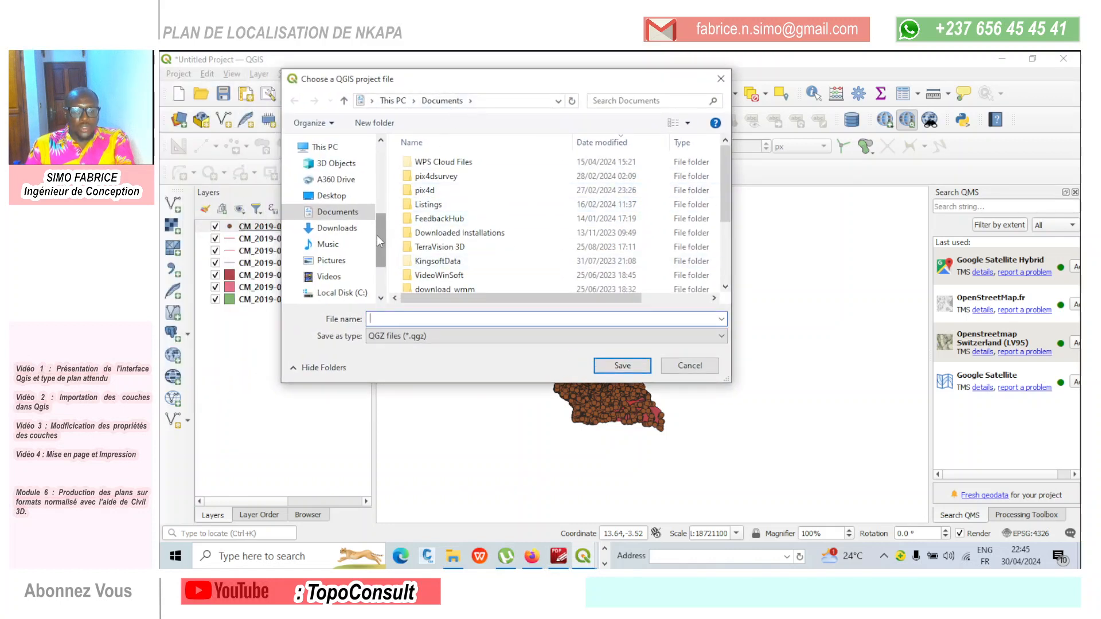
scroll(376, 236, "down", 1)
double_click(362, 271)
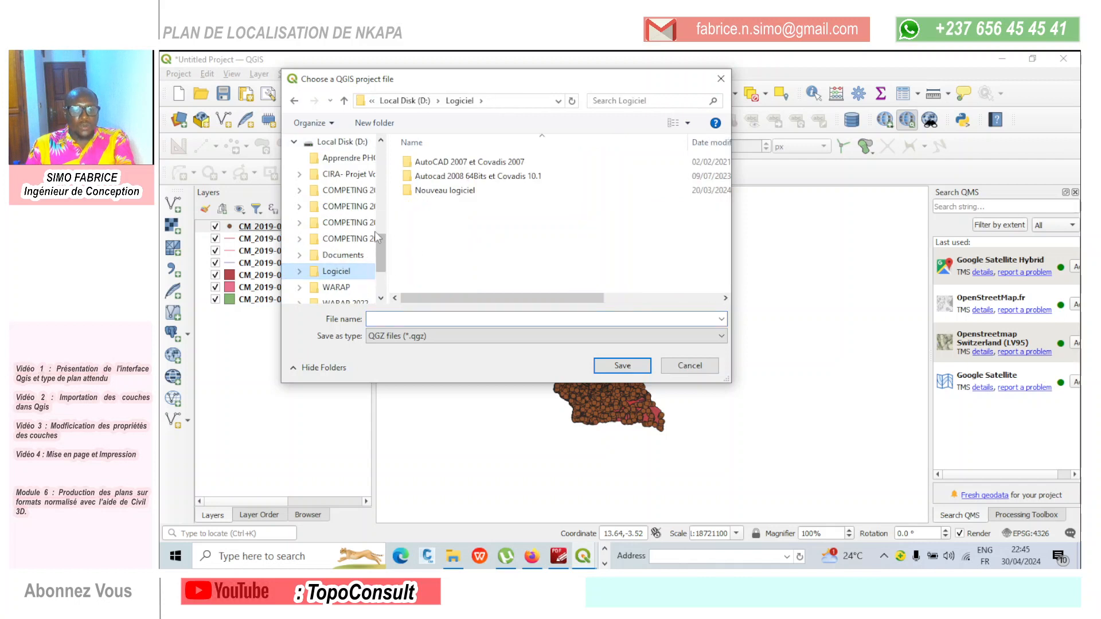
scroll(374, 232, "up", 3)
left_click(294, 196)
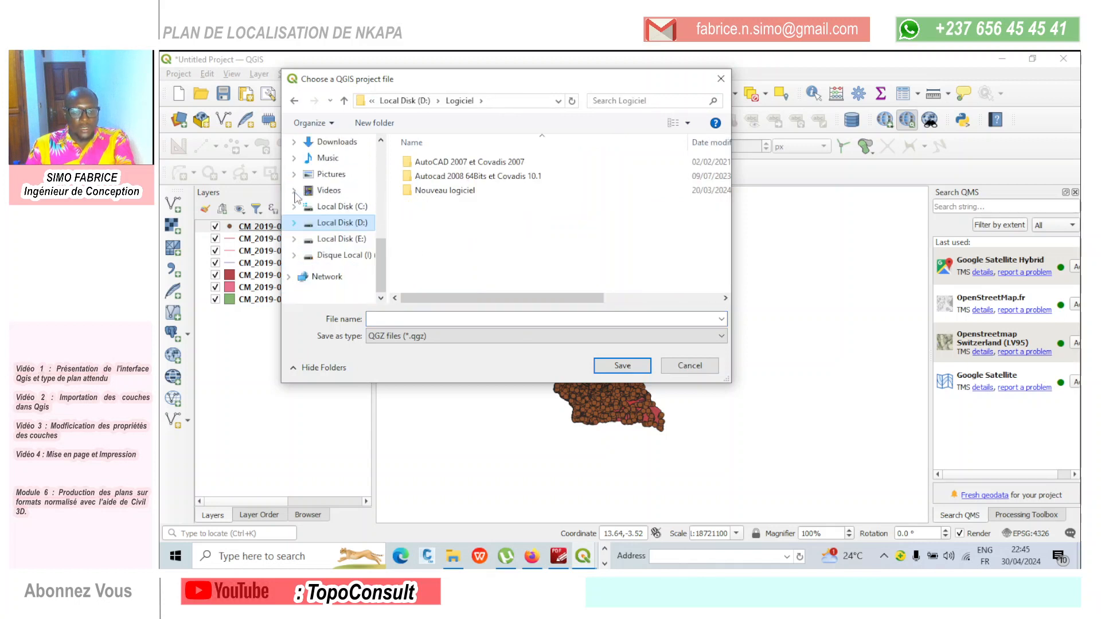
left_click(342, 239)
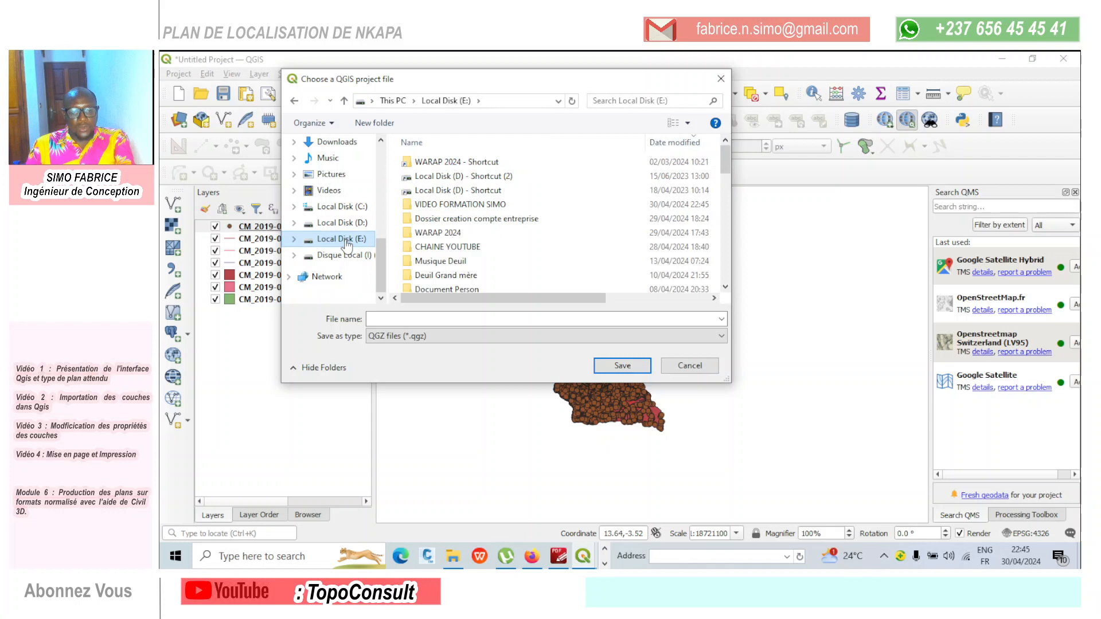
double_click(453, 247)
double_click(434, 162)
double_click(428, 163)
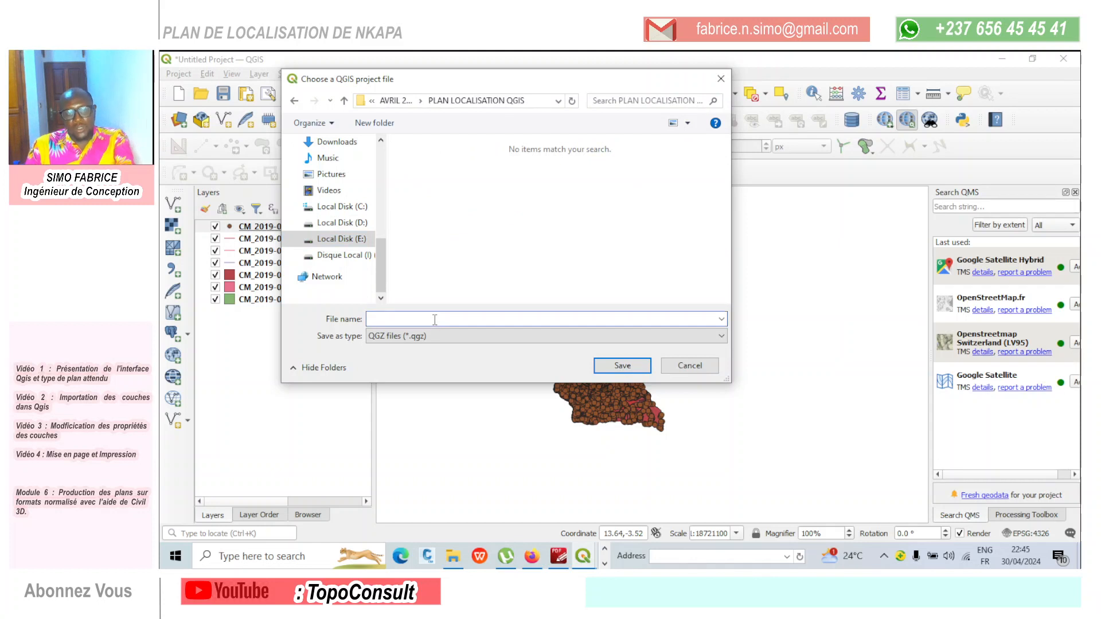
type("Localisation Nkapa")
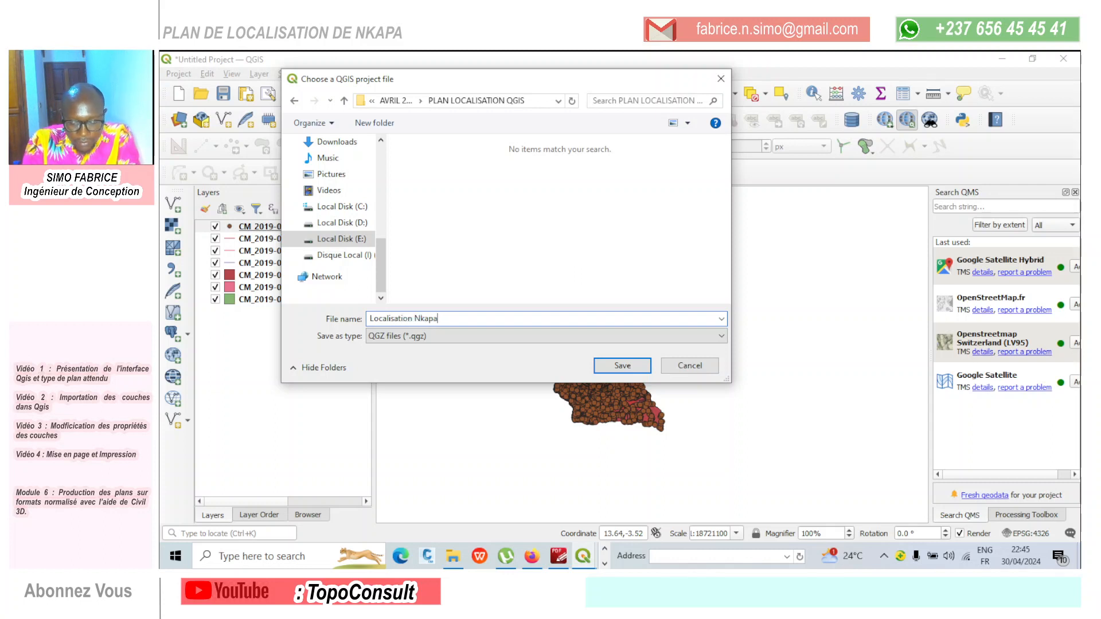
key("Return")
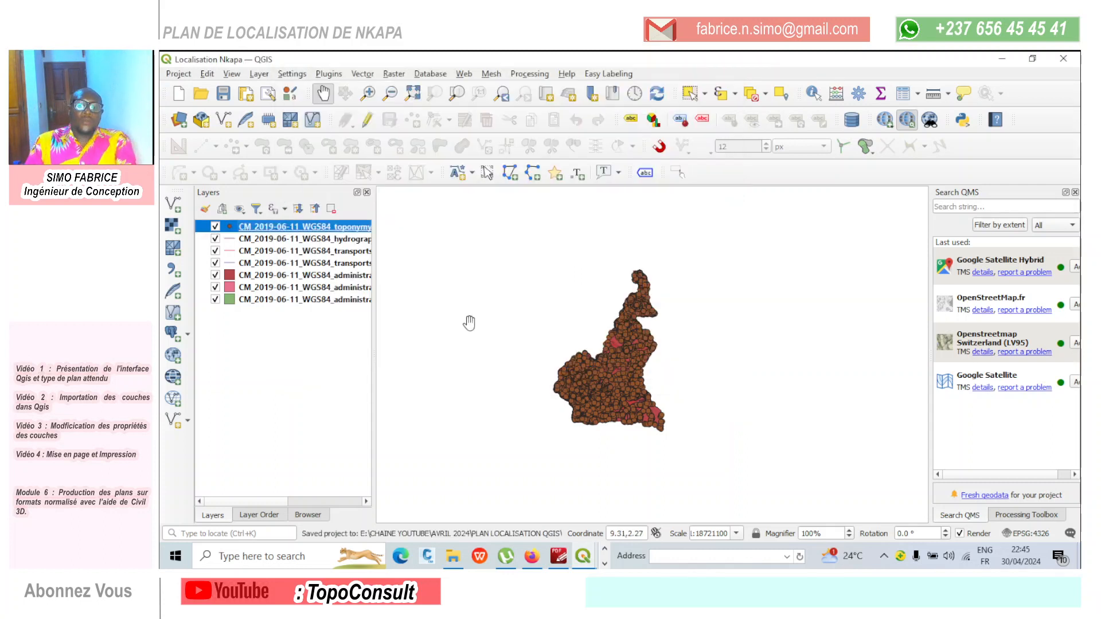
- Examine the toponymy points and administrative areas of the Cameroon map at closer and wider scales
scroll(590, 438, "up", 1)
scroll(583, 396, "down", 1)
scroll(659, 249, "up", 3)
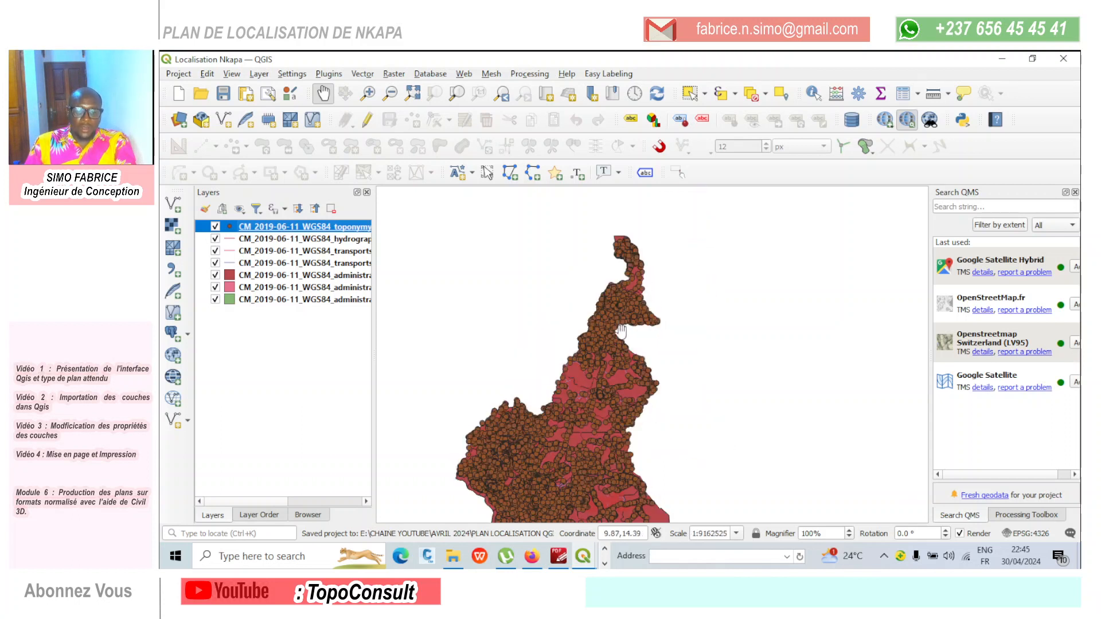
scroll(607, 303, "down", 2)
scroll(606, 304, "up", 2)
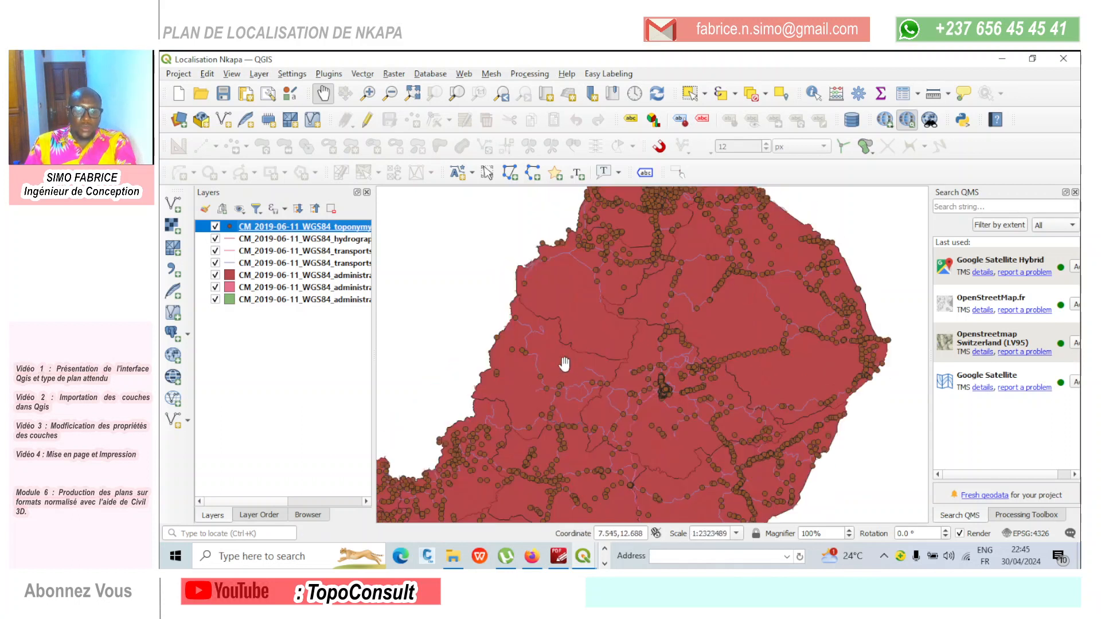
scroll(551, 350, "down", 1)
scroll(578, 373, "down", 1)
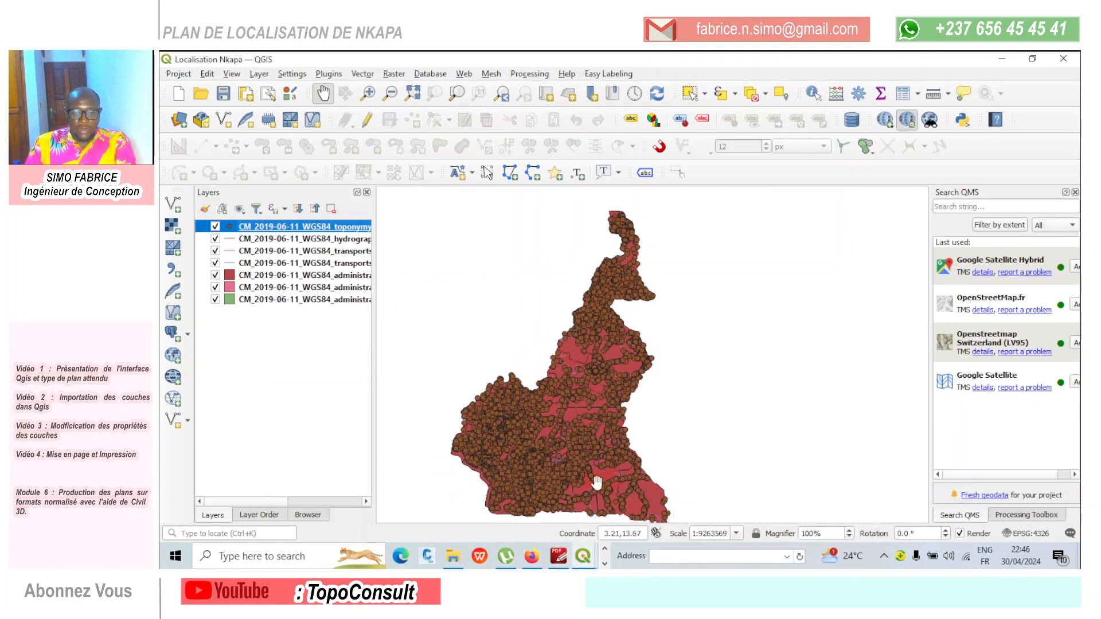
- Switch to PDF-XChange Editor to examine the Mfoundi location map as a layout reference, and return to QGIS
left_click(561, 557)
scroll(715, 318, "up", 3)
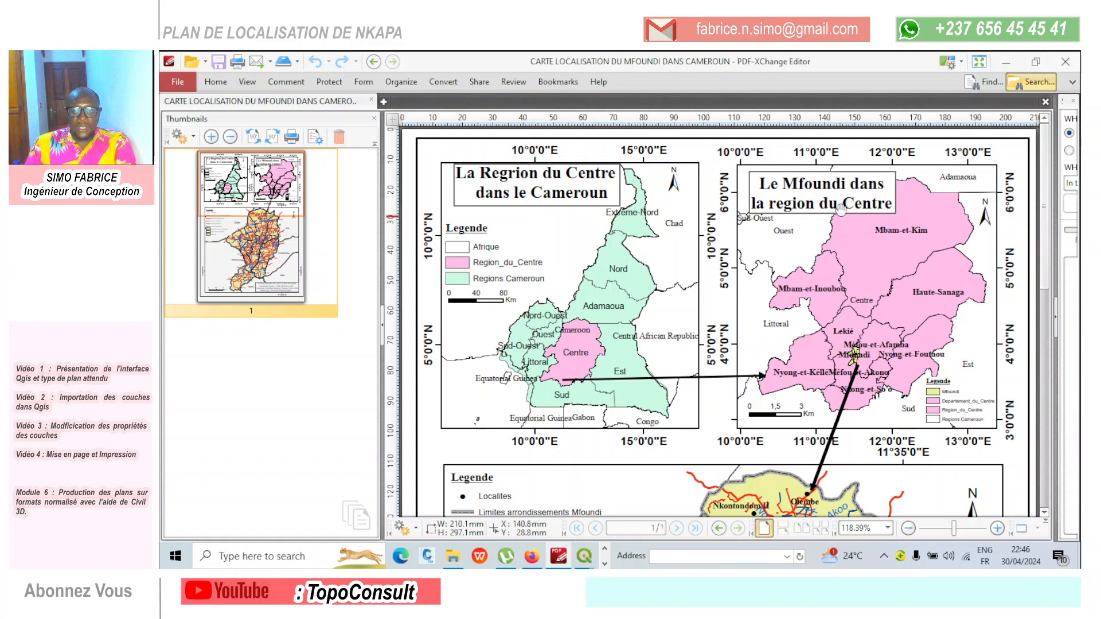
left_click(1008, 67)
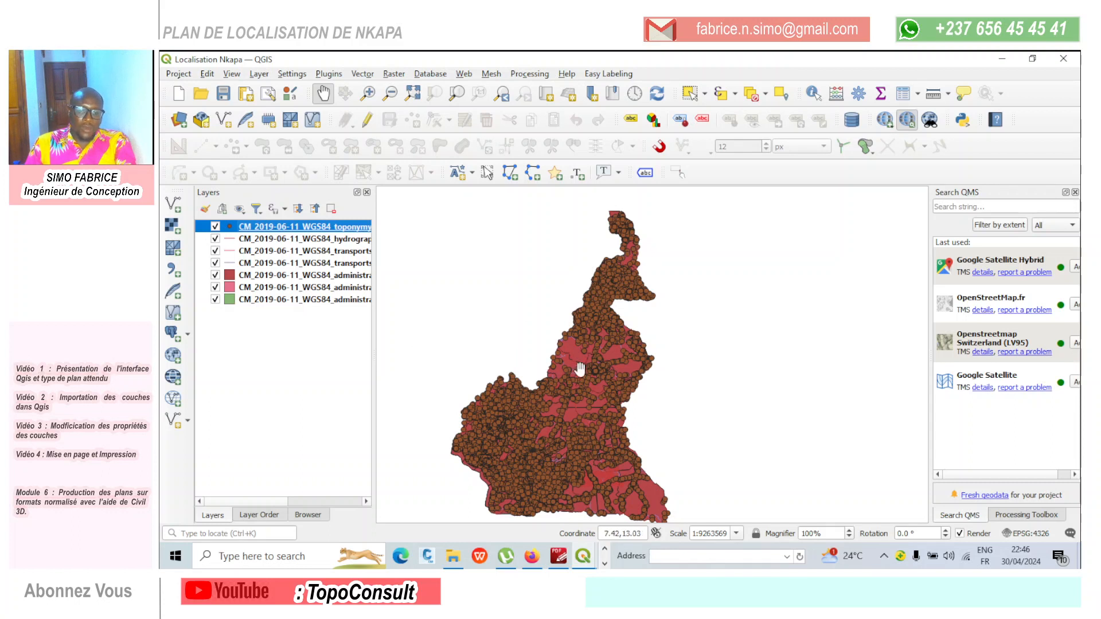
- Hide all layers: toponymy, rivers, railways, main roads and the three administrative boundary polygon layers
scroll(581, 372, "up", 1)
scroll(601, 328, "down", 1)
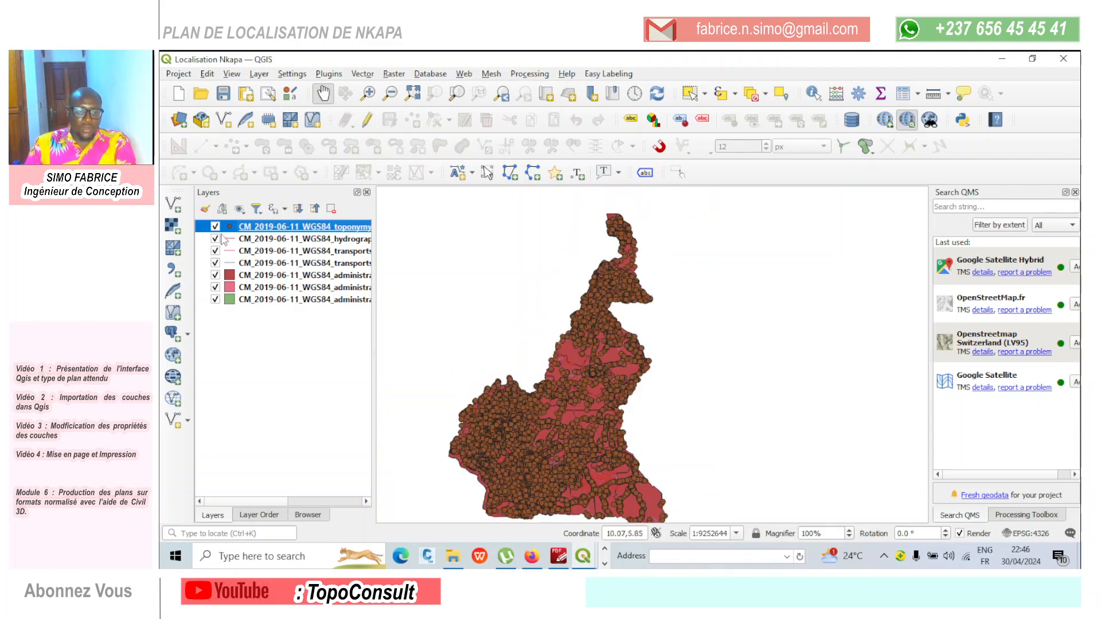
double_click(217, 228)
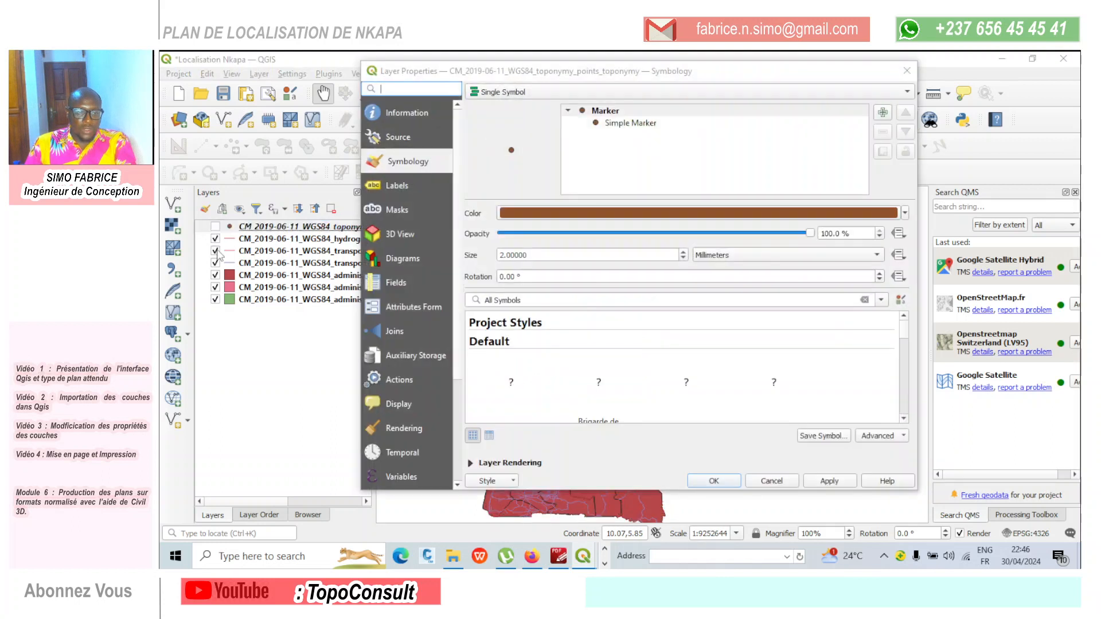
left_click(906, 70)
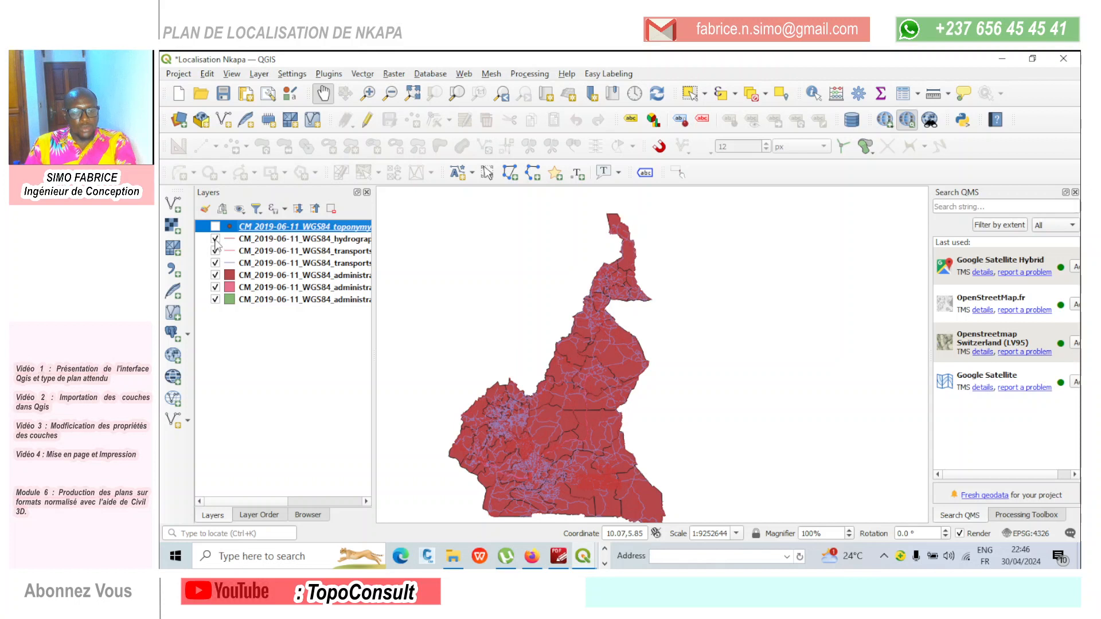
left_click(215, 239)
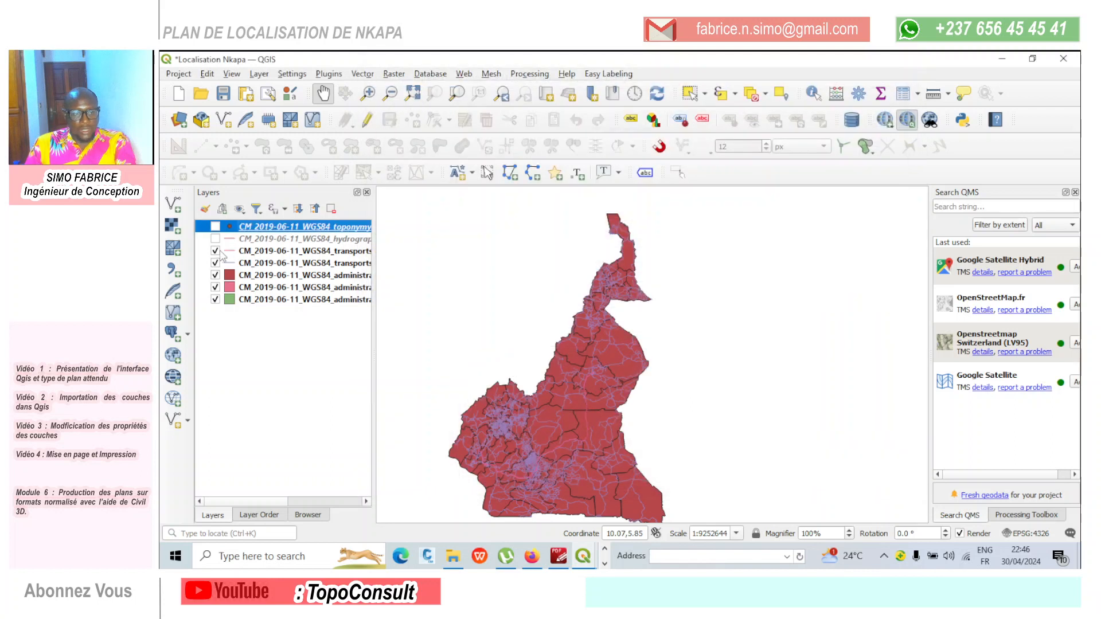
left_click(216, 251)
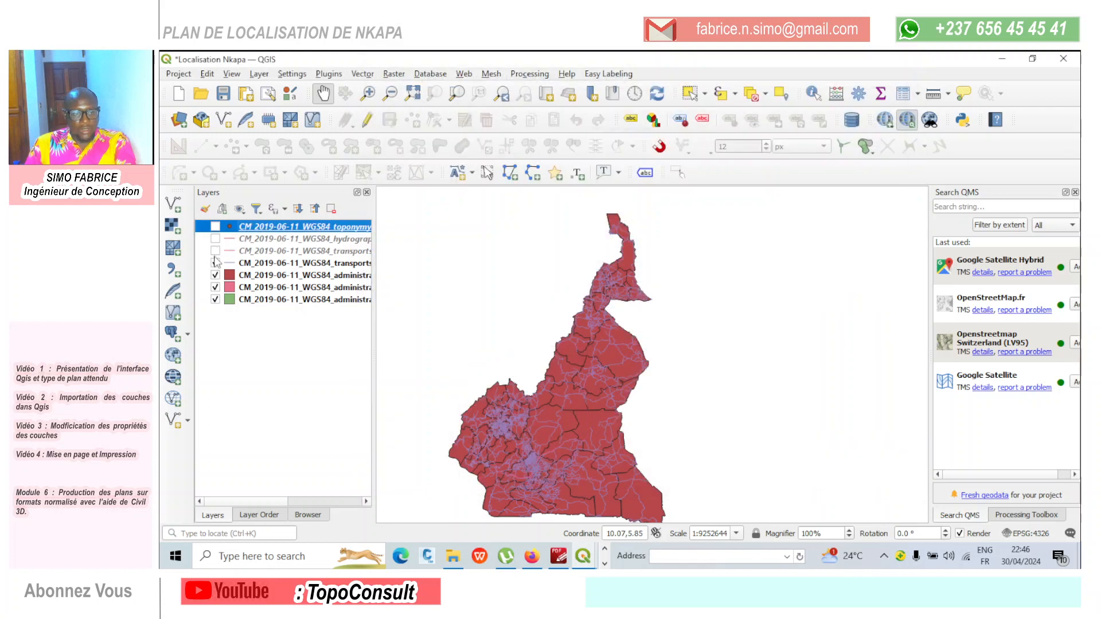
left_click(215, 264)
left_click(216, 276)
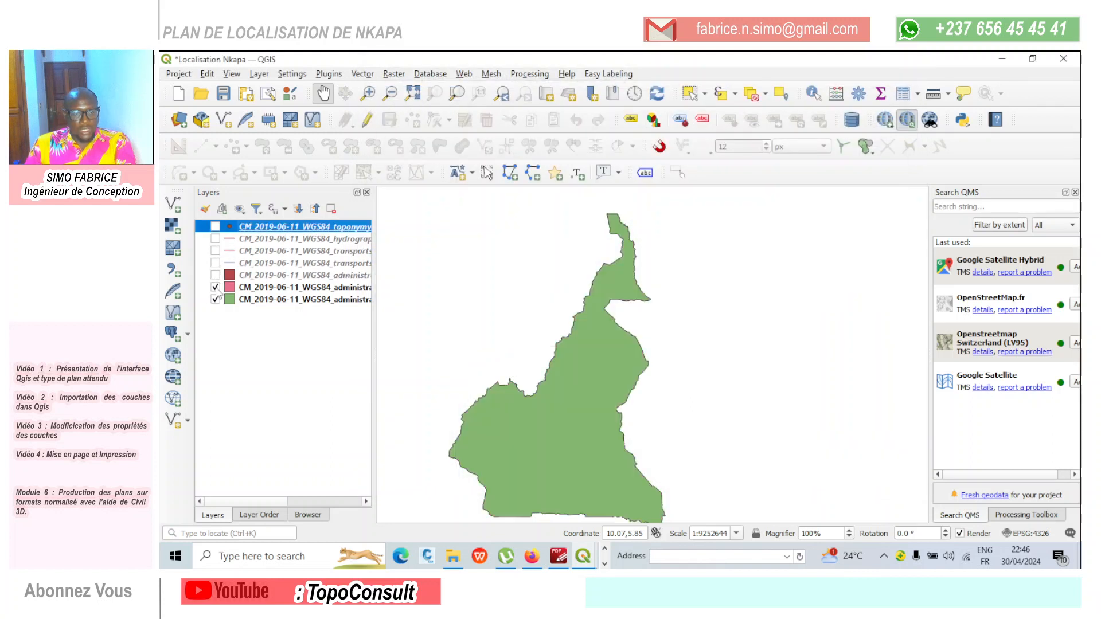
left_click(216, 300)
left_click(216, 288)
- Check the dark red and pink administrative boundary layers one at a time on the map, hiding each again
left_click(215, 275)
double_click(298, 226)
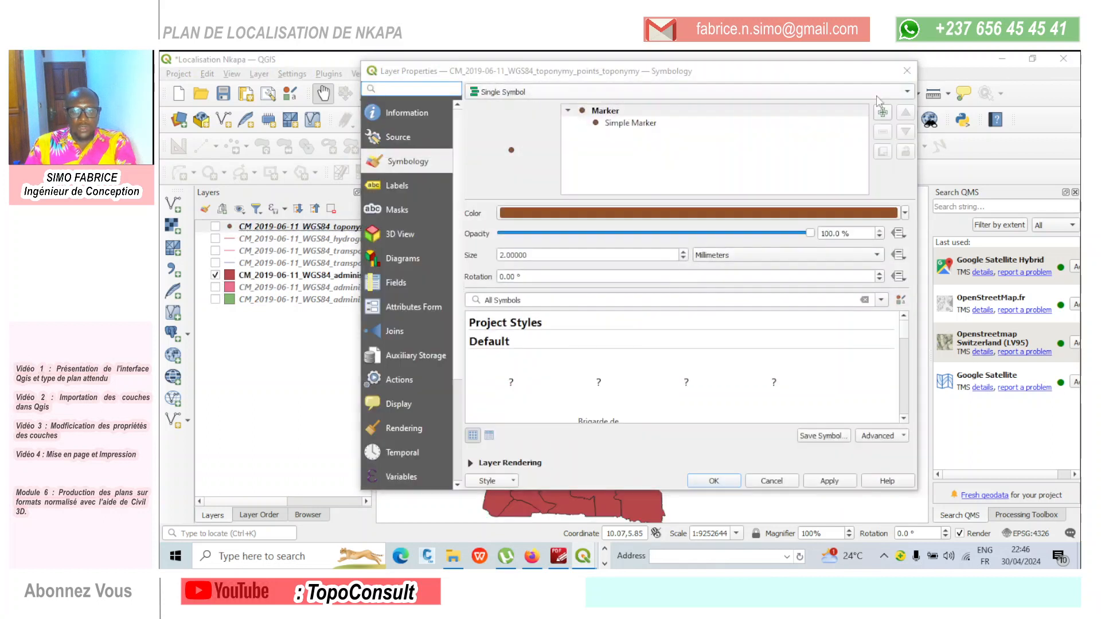
left_click(906, 70)
left_click(216, 276)
left_click(216, 287)
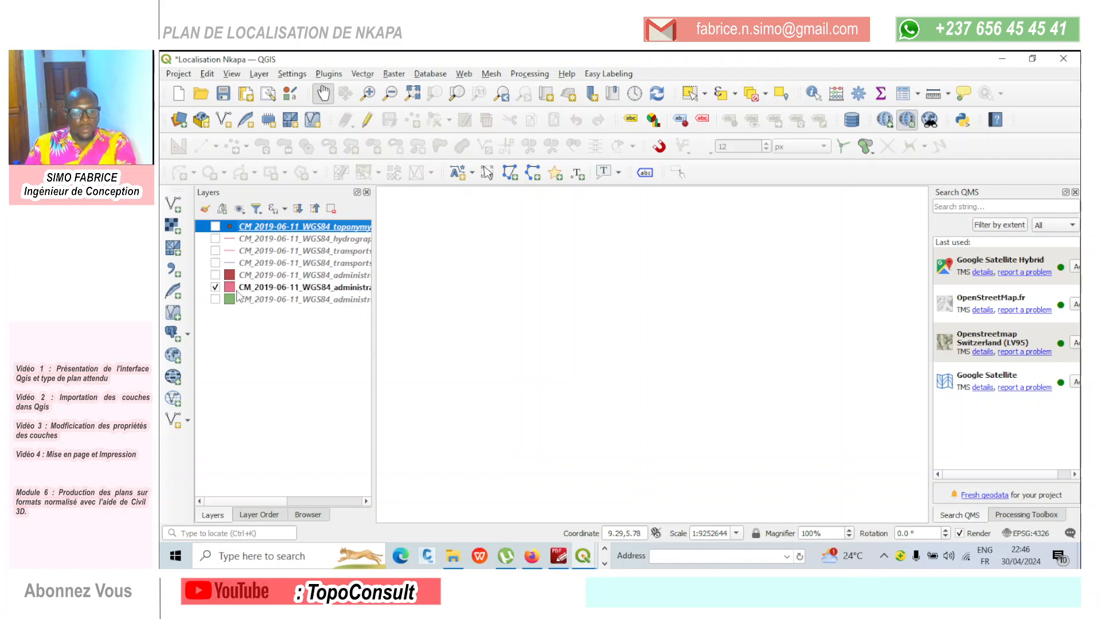
left_click(216, 287)
left_click(270, 289)
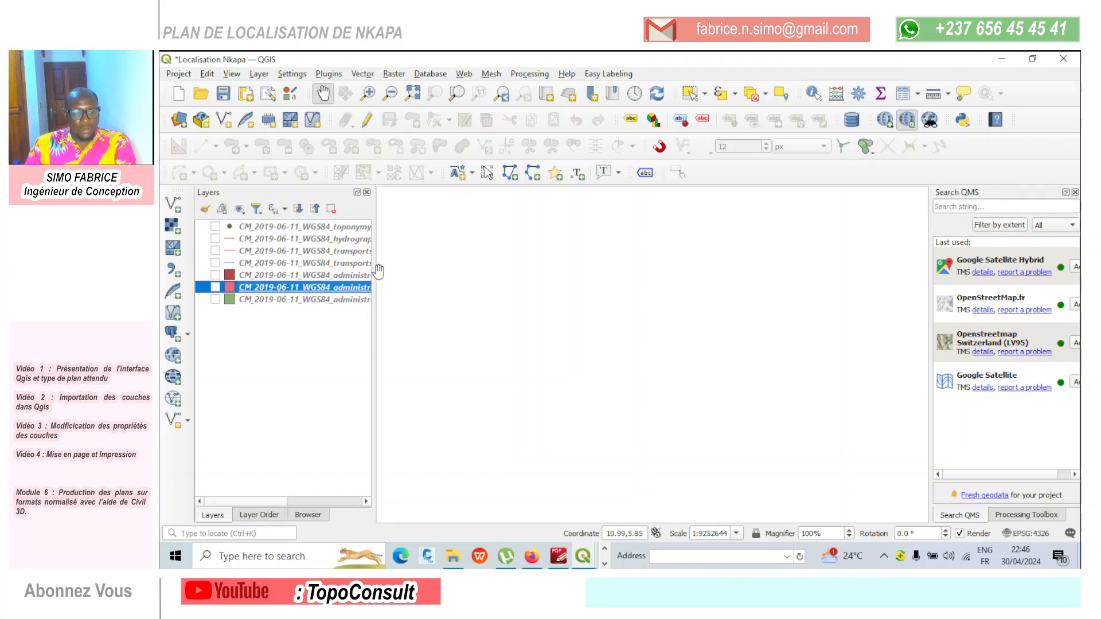
- Widen the layer list for reading full names, and show the pink admin-level-5 administrative boundaries layer
left_click_drag(376, 274, 519, 275)
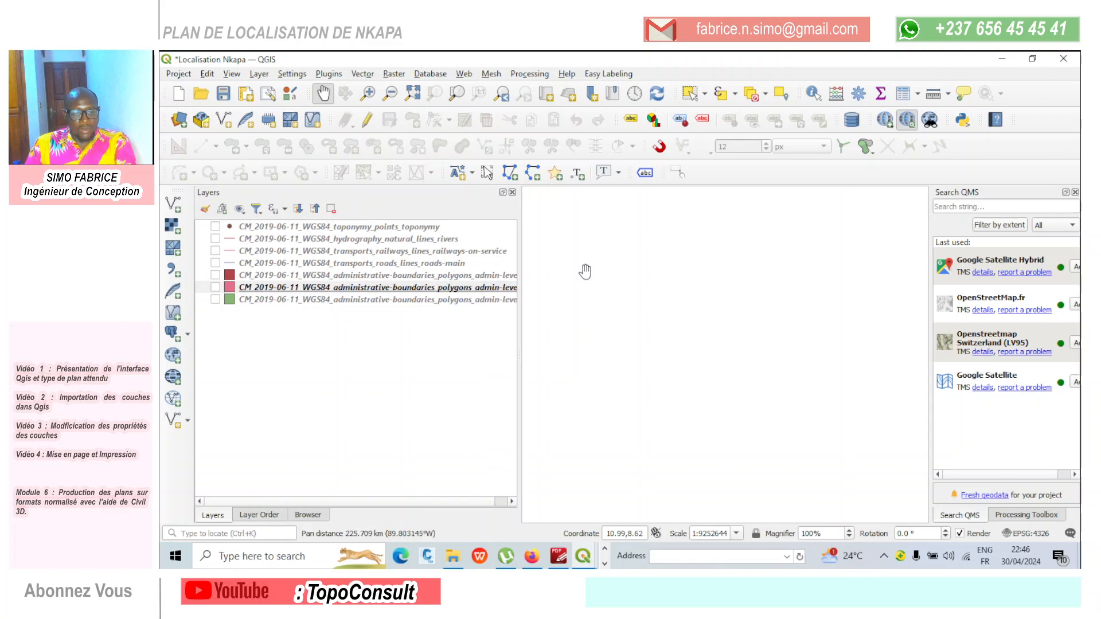
left_click(217, 288)
double_click(313, 291)
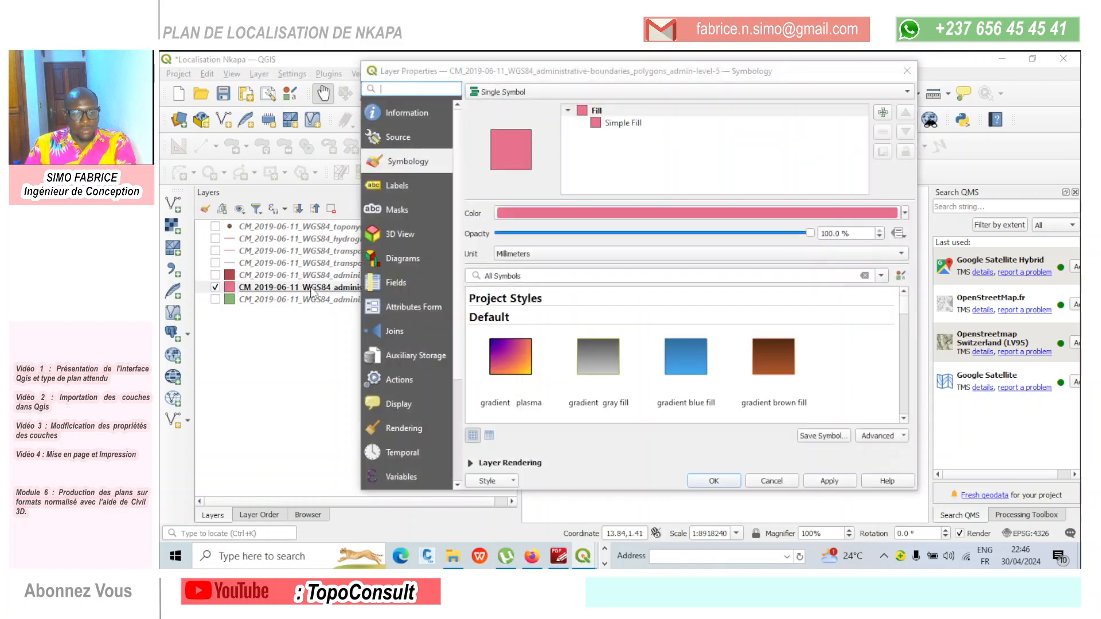
key("Escape")
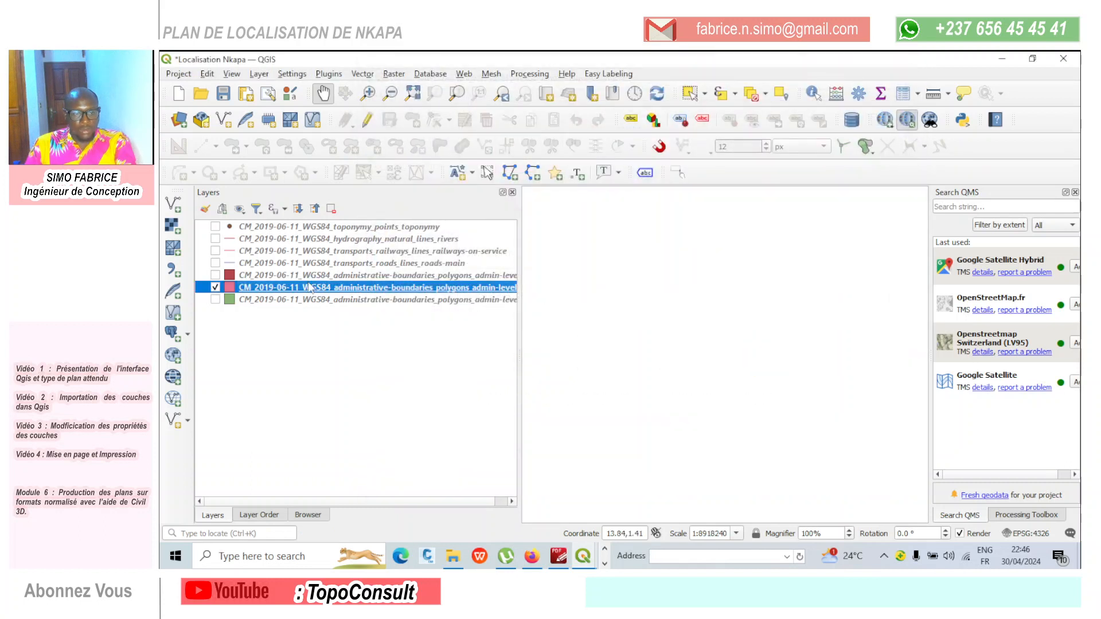
- Try to zoom the map to the pink admin-level-5 boundaries layer, and maximize the QGIS window again
right_click(310, 287)
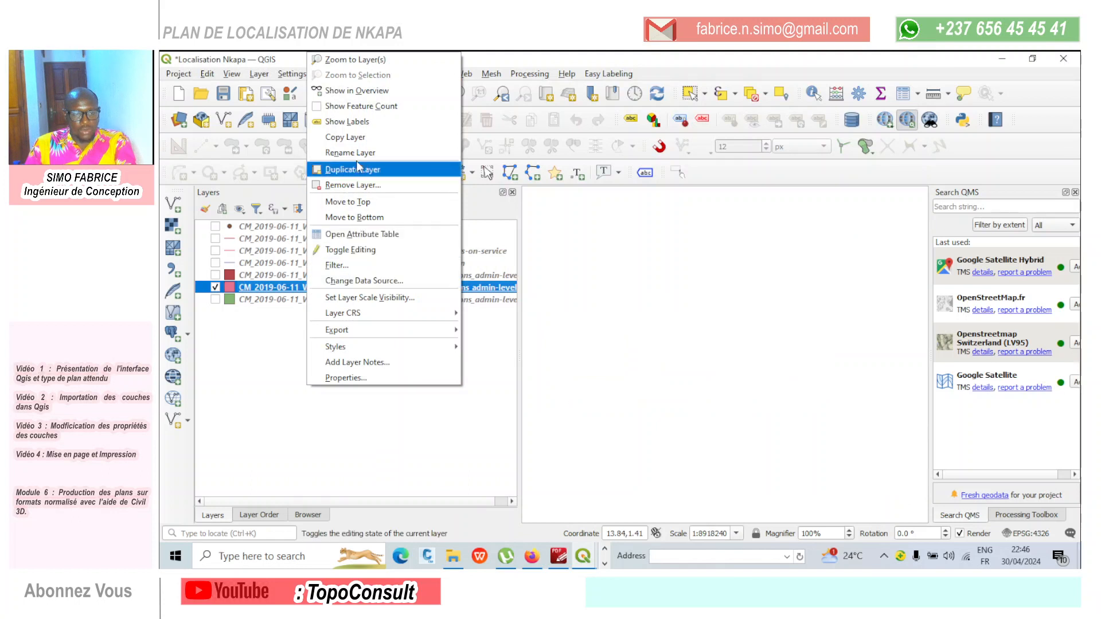
left_click(356, 60)
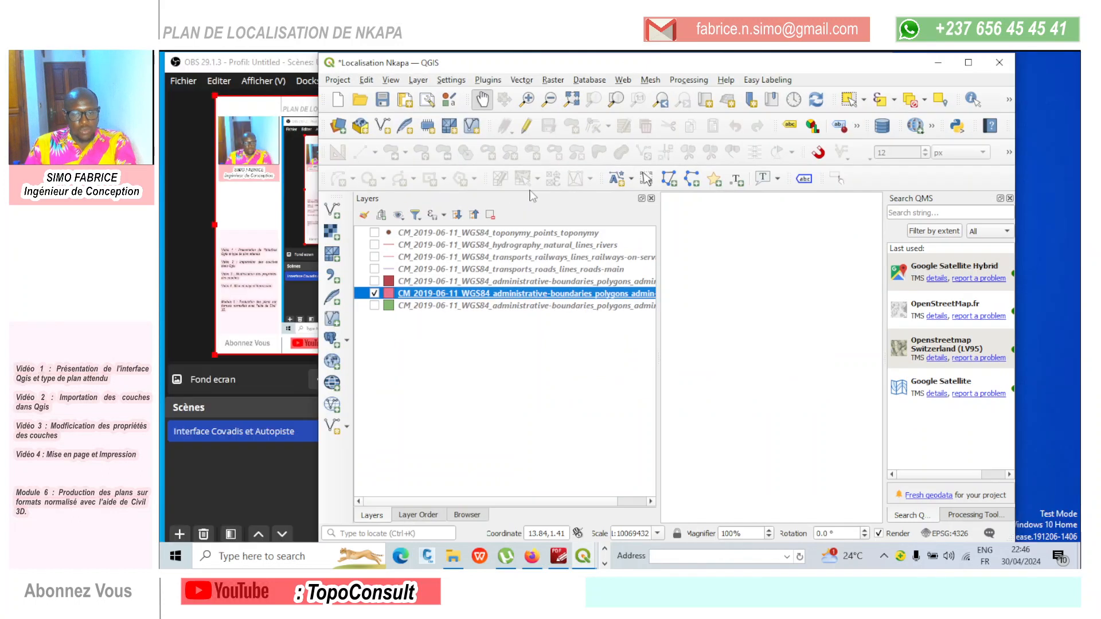
left_click(969, 62)
double_click(220, 288)
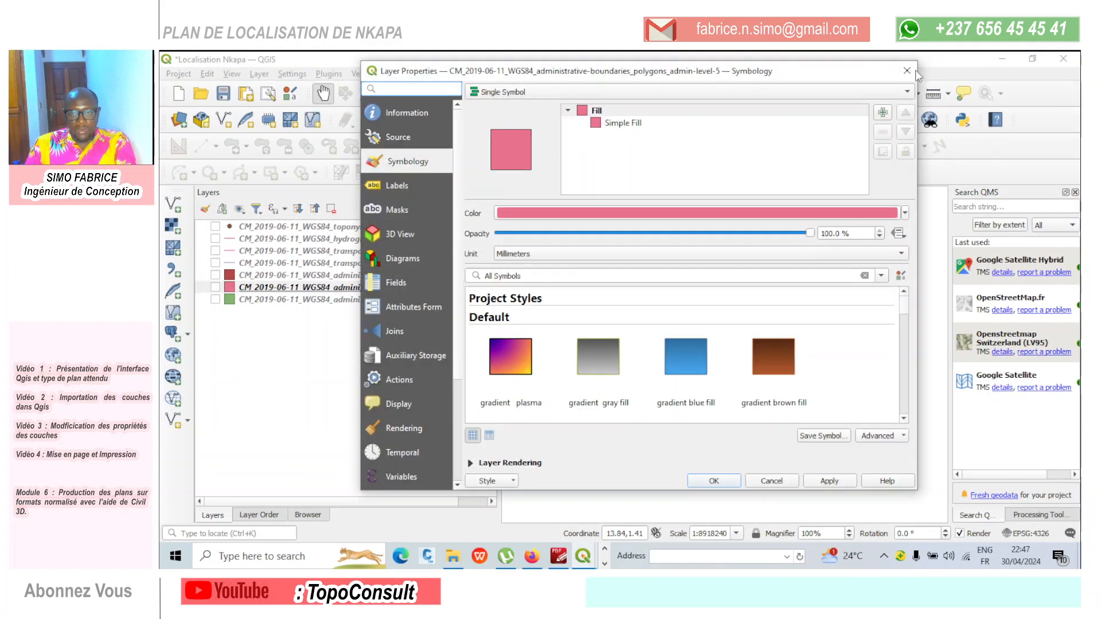
left_click(906, 71)
left_click(216, 288)
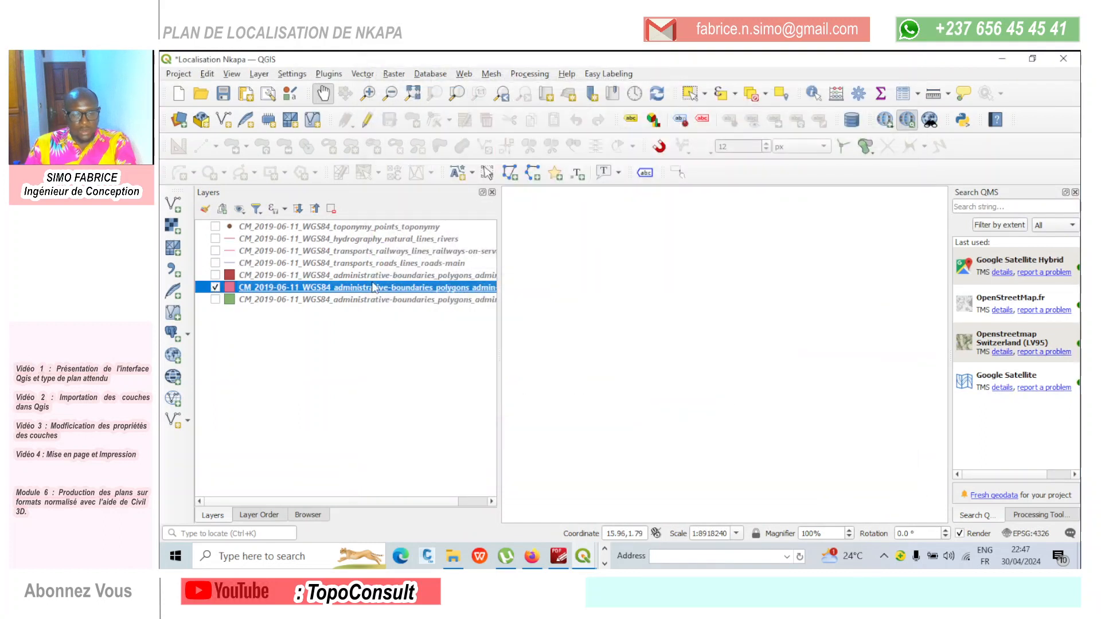
- Compare the dark red boundaries layer with the pink admin-level-5 layer, and hide both
left_click(215, 275)
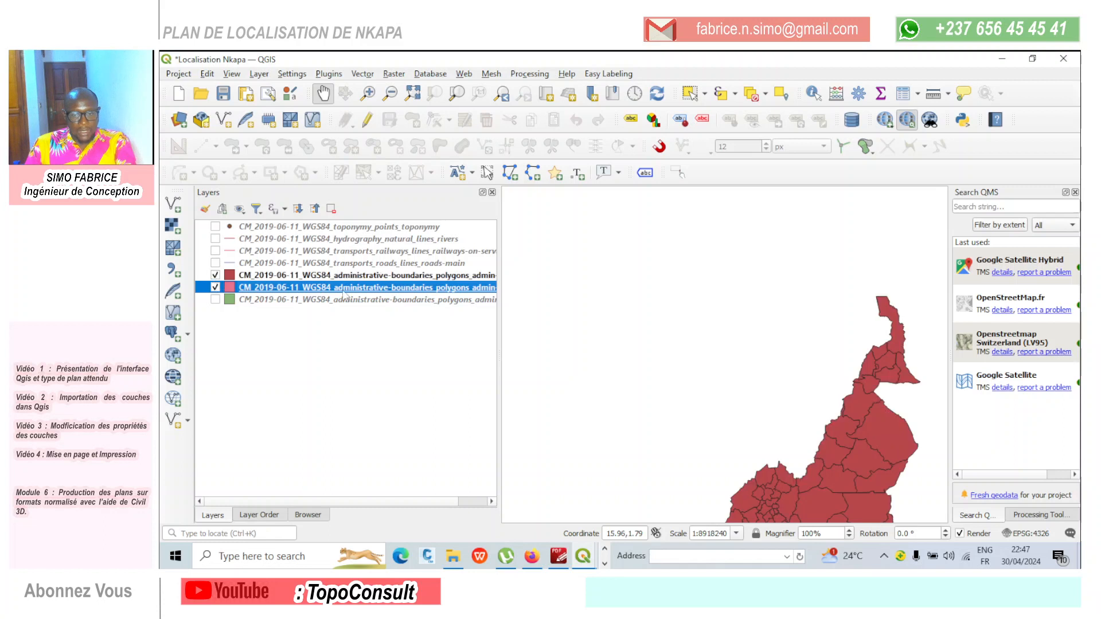
double_click(344, 288)
left_click(911, 71)
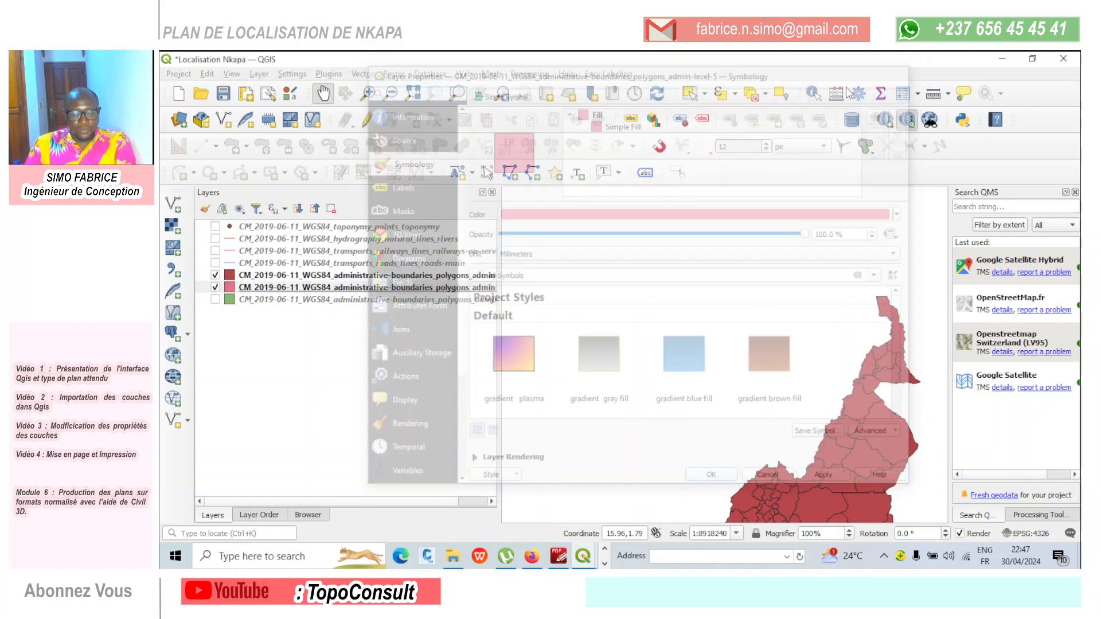
left_click(215, 275)
left_click(215, 287)
- Show the green administrative boundaries layer and remove it from the project
left_click(215, 300)
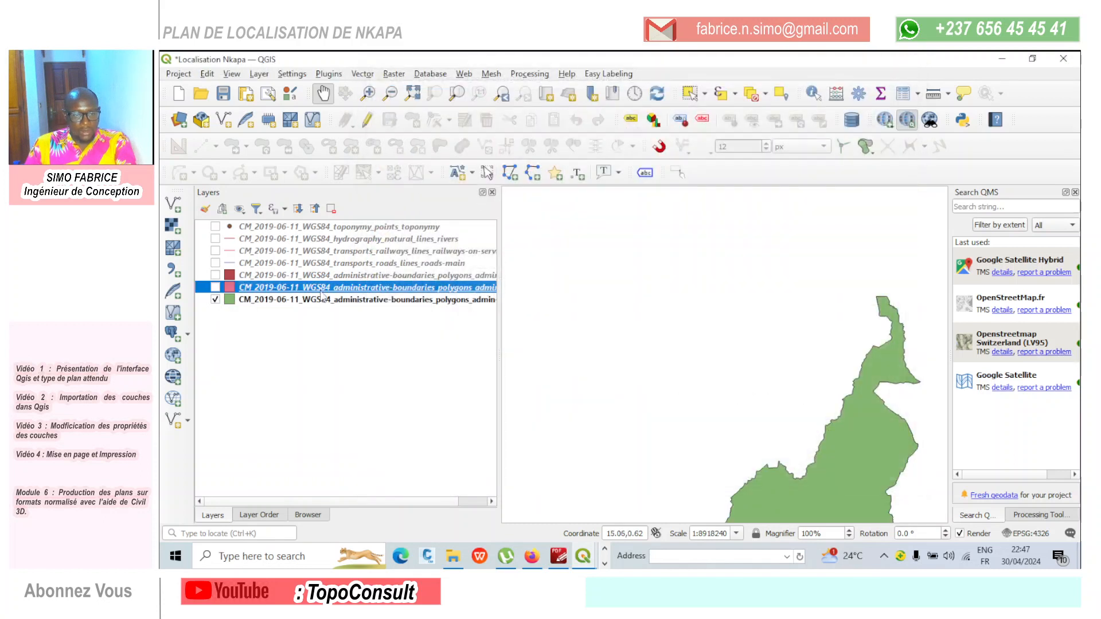
left_click(314, 299)
right_click(314, 299)
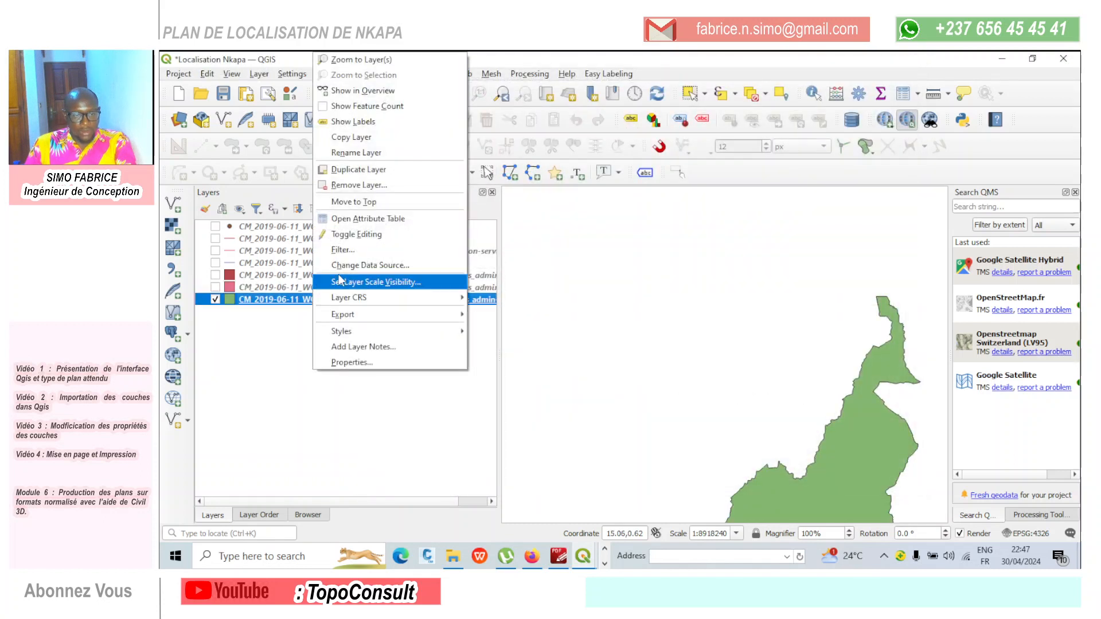
left_click(383, 202)
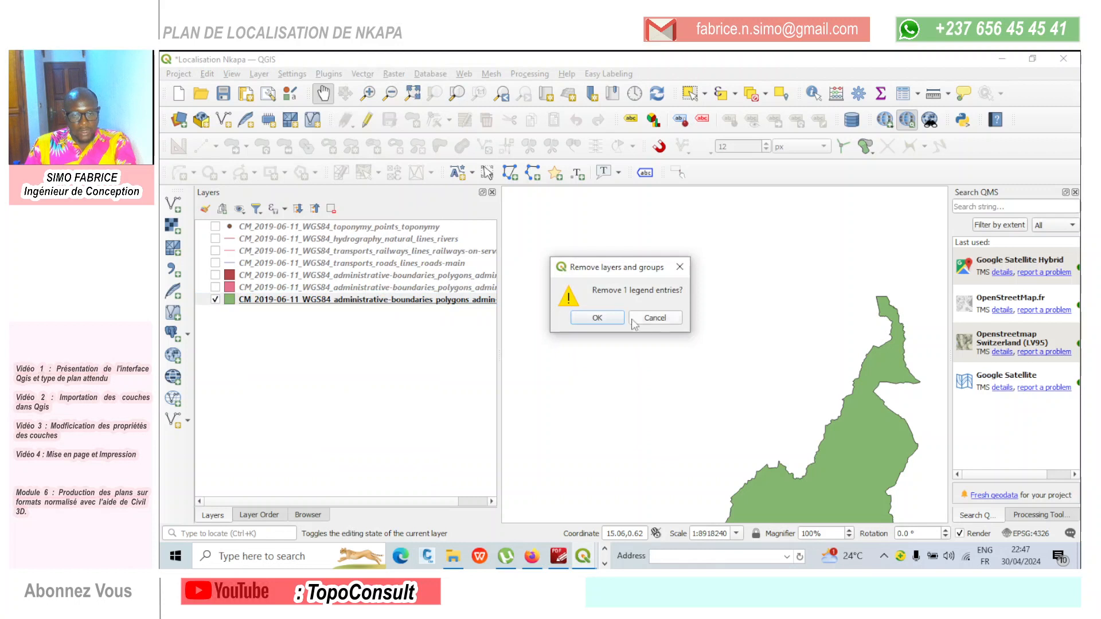
left_click(613, 318)
- Remove the pink admin-level-5 administrative boundaries layer from the project
left_click(314, 287)
right_click(314, 287)
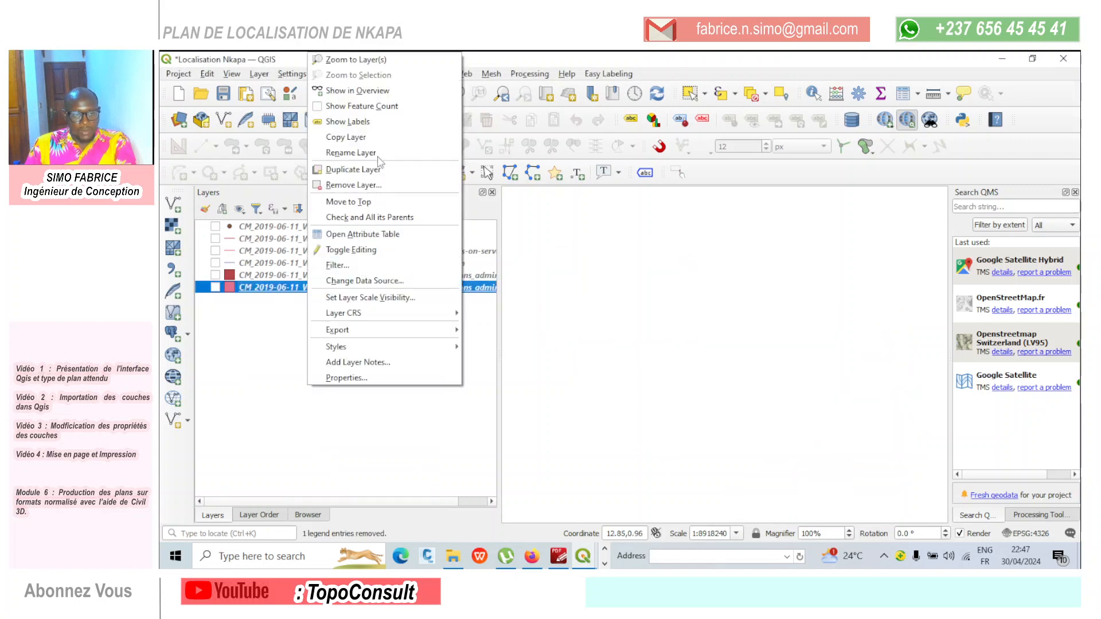
left_click(372, 185)
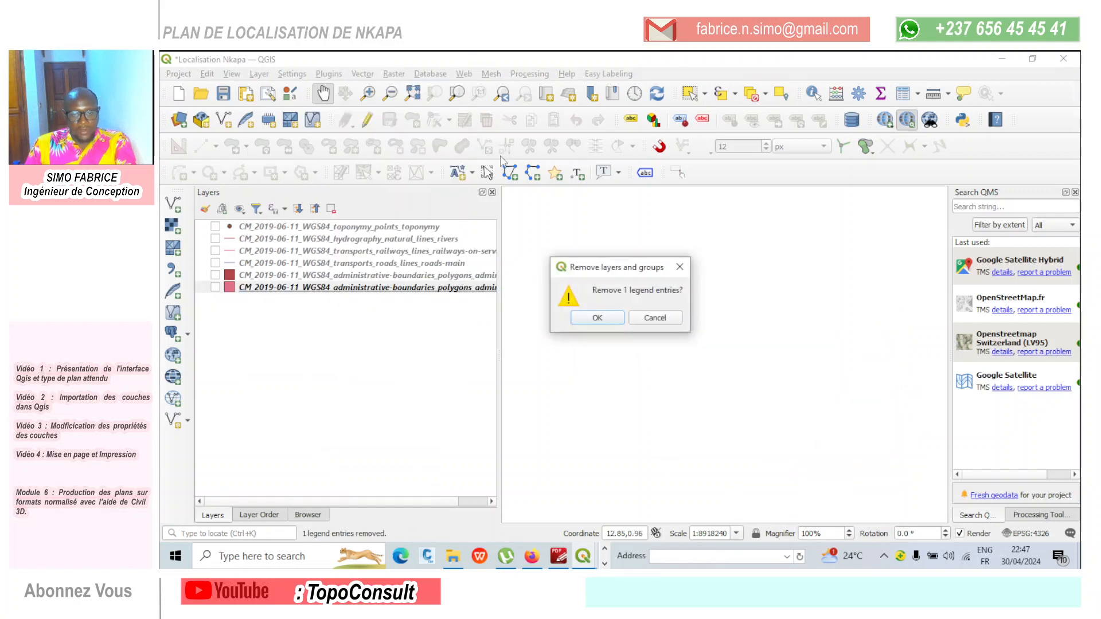
left_click(597, 318)
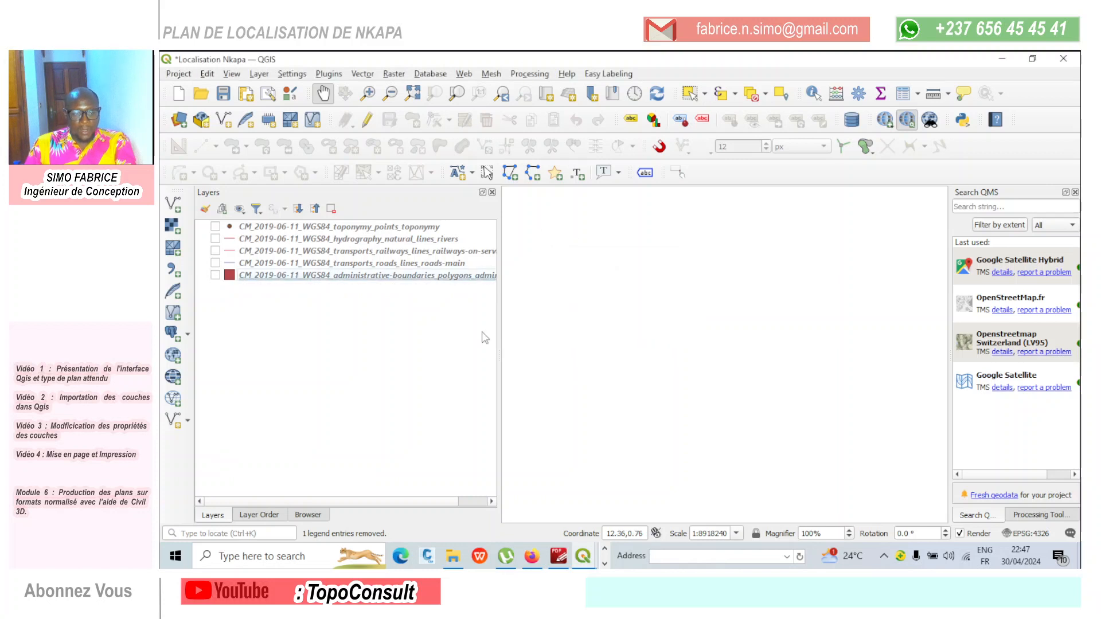
- Switch to File Explorer and arrange its window and the QGIS window side by side
left_click(453, 556)
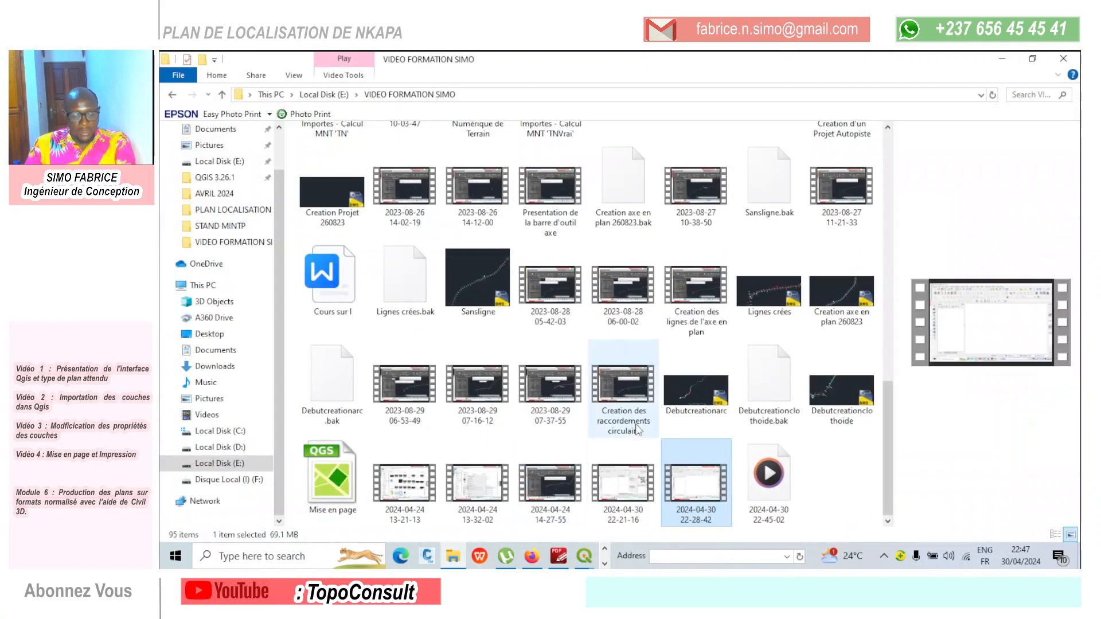
key("super+Down")
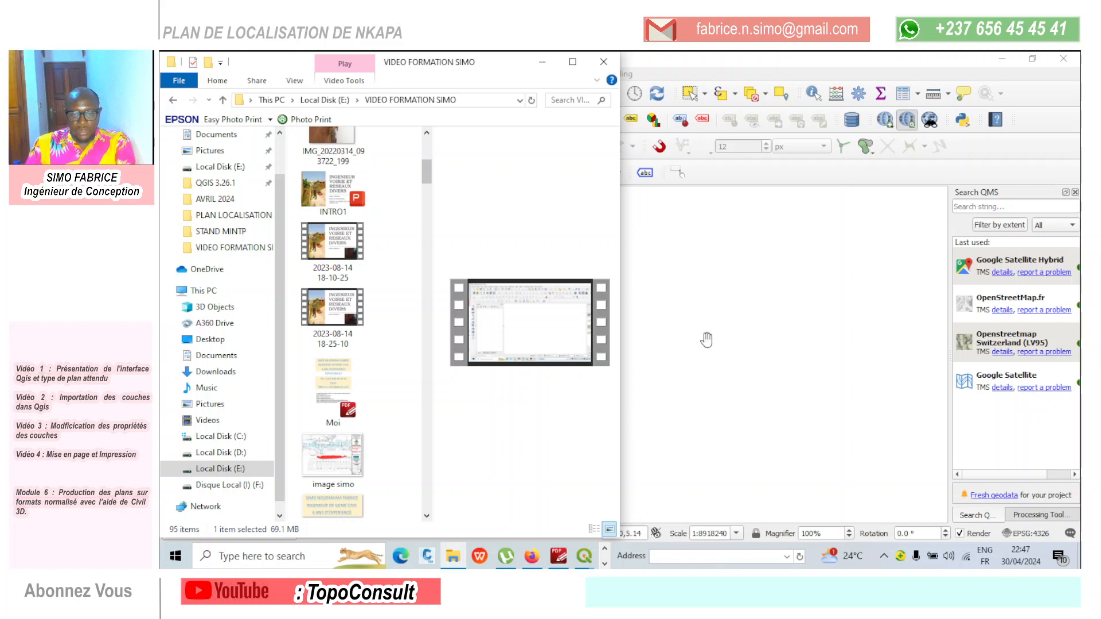
left_click(741, 343)
key("super+Right")
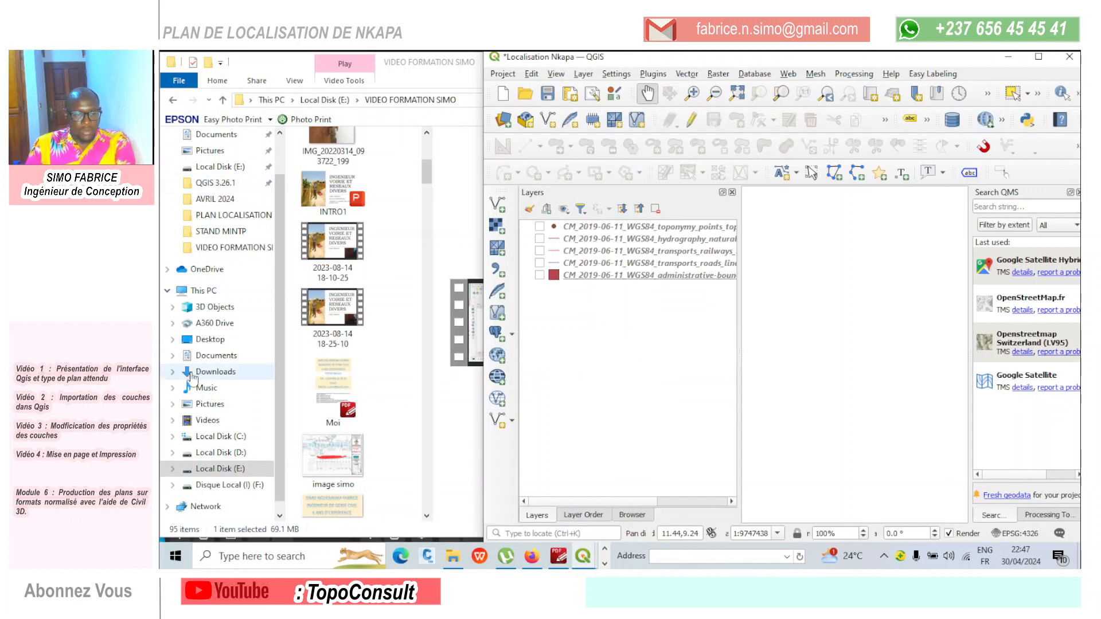
- Open the administrative-boundaries folder in File Explorer, under Documents, SOGEFI ALINO and SHP on Local Disk (D:)
left_click(218, 452)
left_click(218, 453)
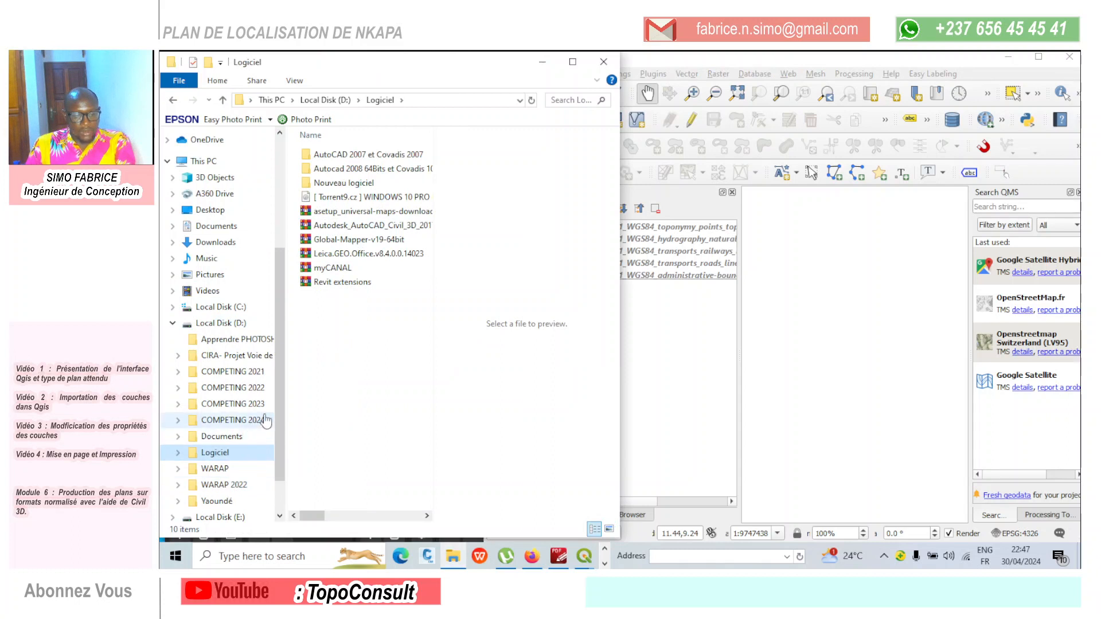
scroll(255, 458, "down", 1)
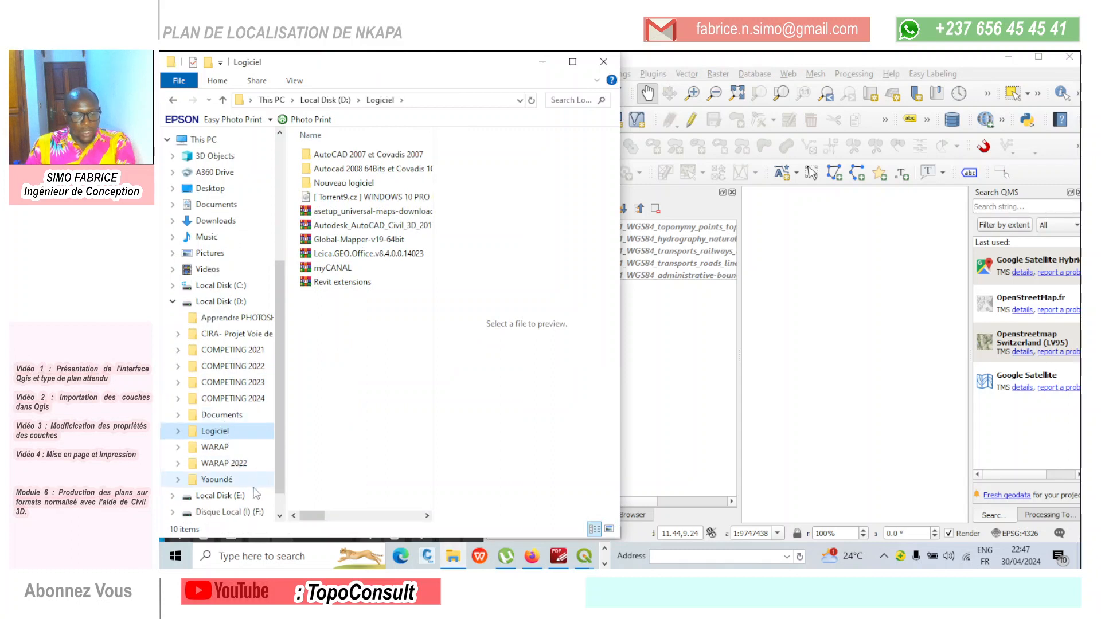
left_click(226, 415)
scroll(372, 359, "down", 15)
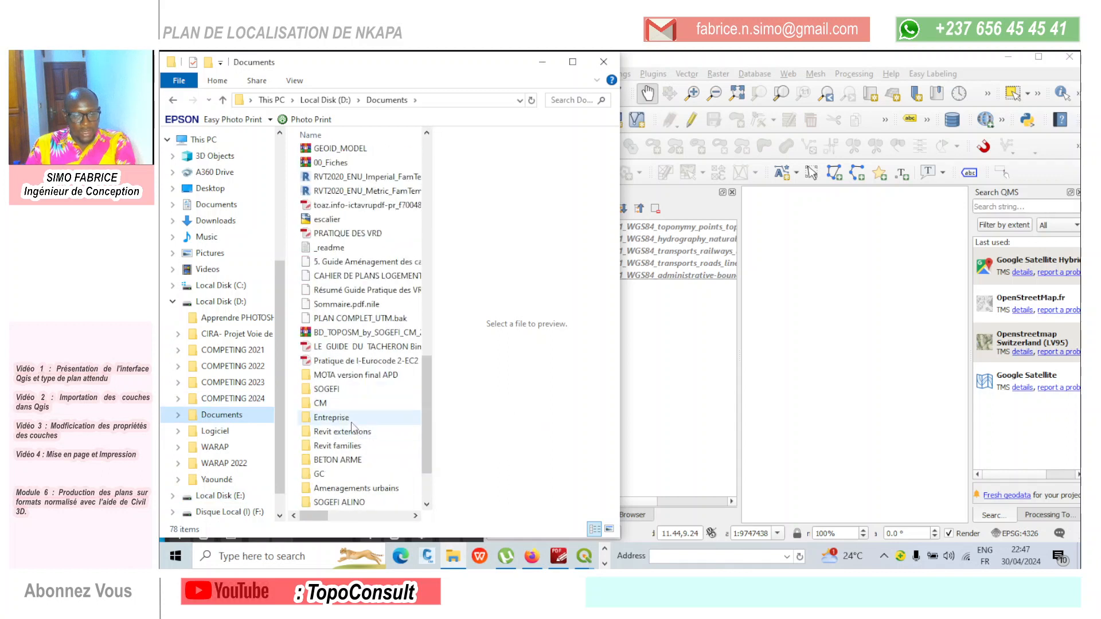
double_click(339, 502)
double_click(361, 170)
double_click(353, 154)
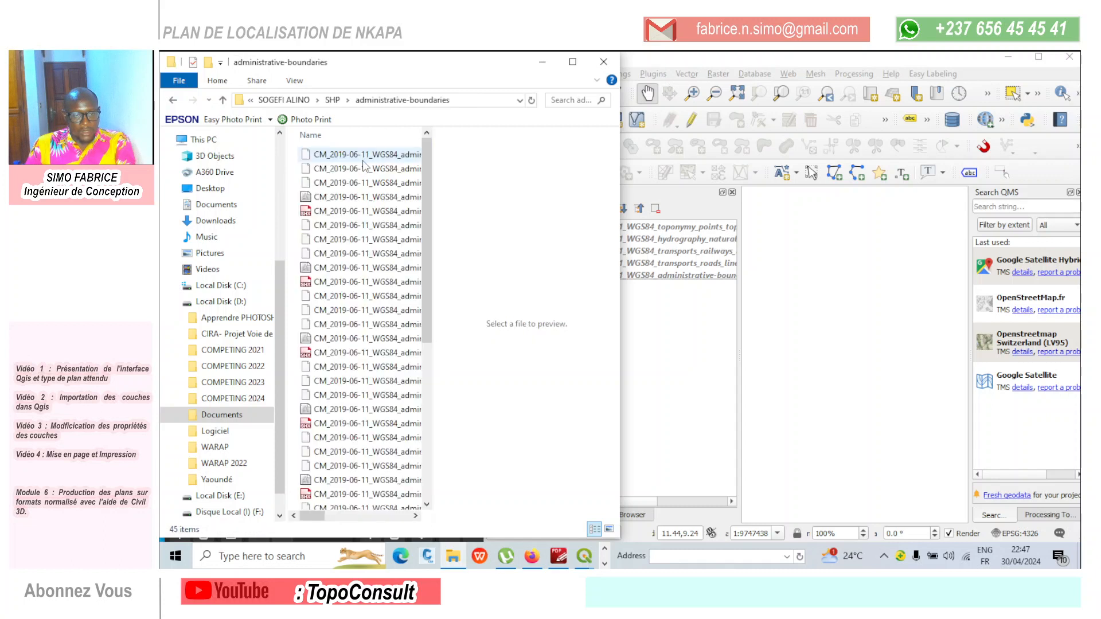
- Add the CM_2019-06-11_WGS84 shapefile of Cameroon's regional boundaries to the QGIS project, and maximize the QGIS window
left_click_drag(362, 340, 708, 321)
mouse_move(342, 340)
left_mouse_down()
mouse_move(636, 313)
mouse_move(670, 320)
left_mouse_up()
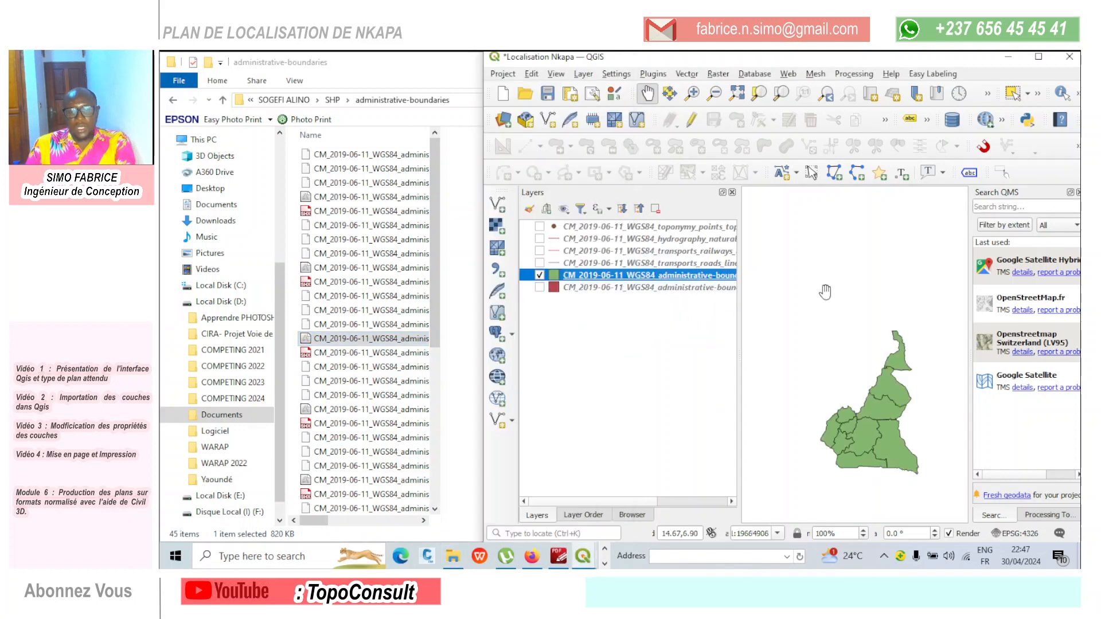
left_click(1038, 56)
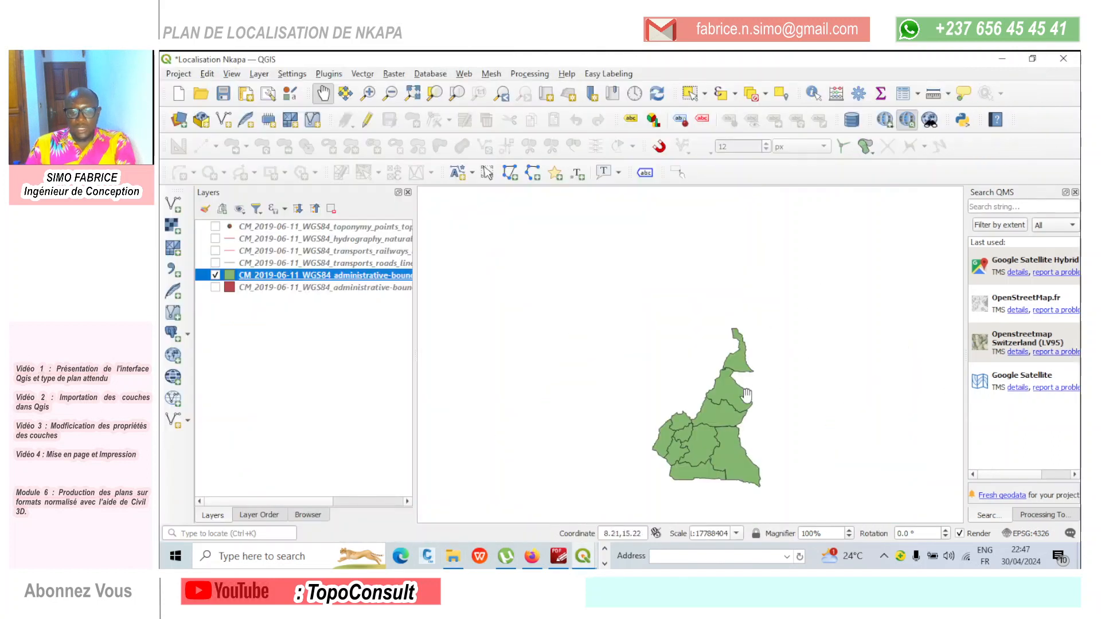
scroll(712, 454, "up", 2)
scroll(711, 381, "down", 2)
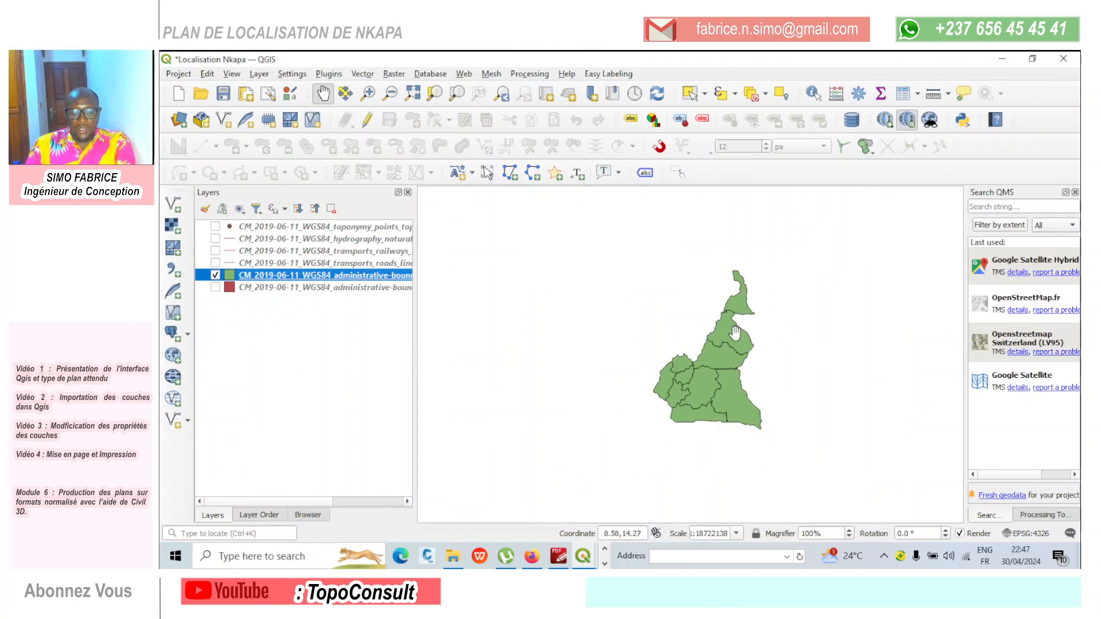
scroll(735, 333, "up", 1)
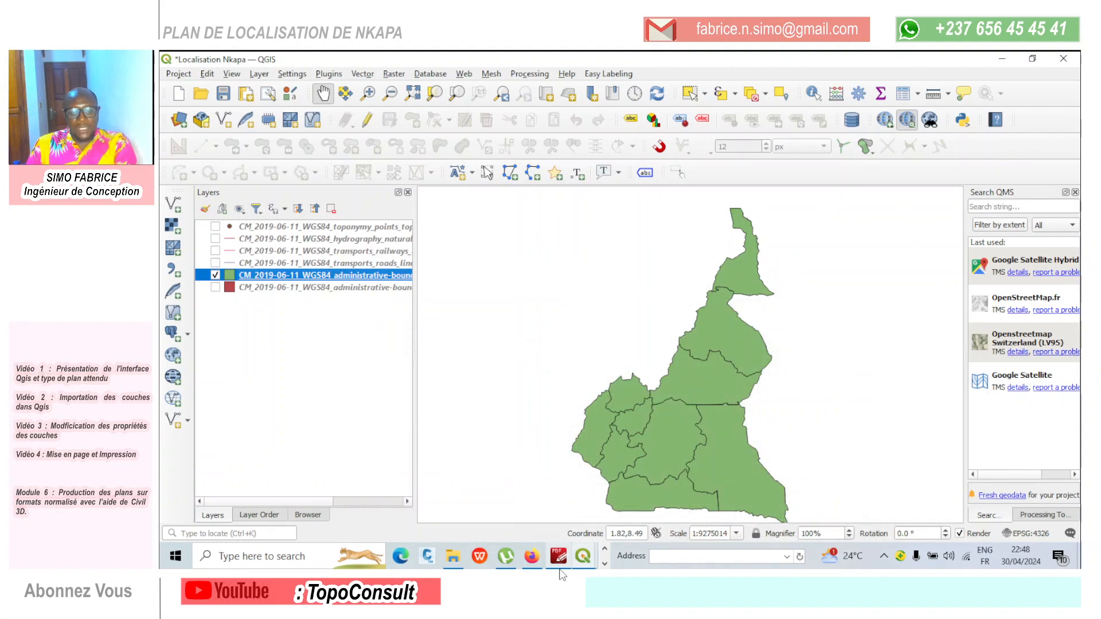
- Switch to PDF-XChange Editor to examine the Mfoundi location map as a reference
left_click(564, 567)
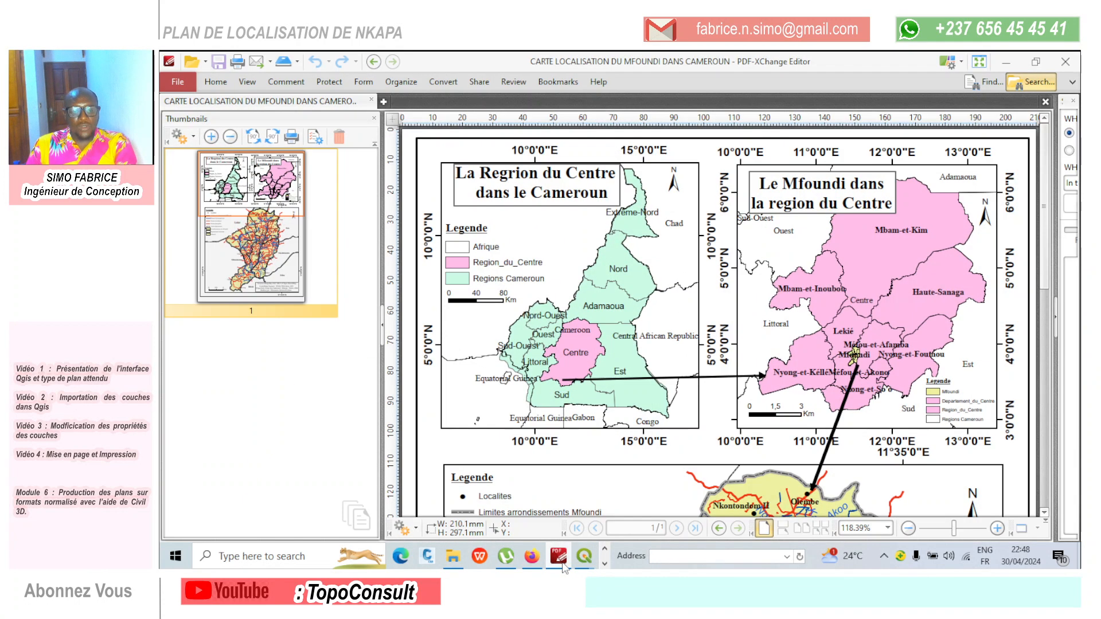